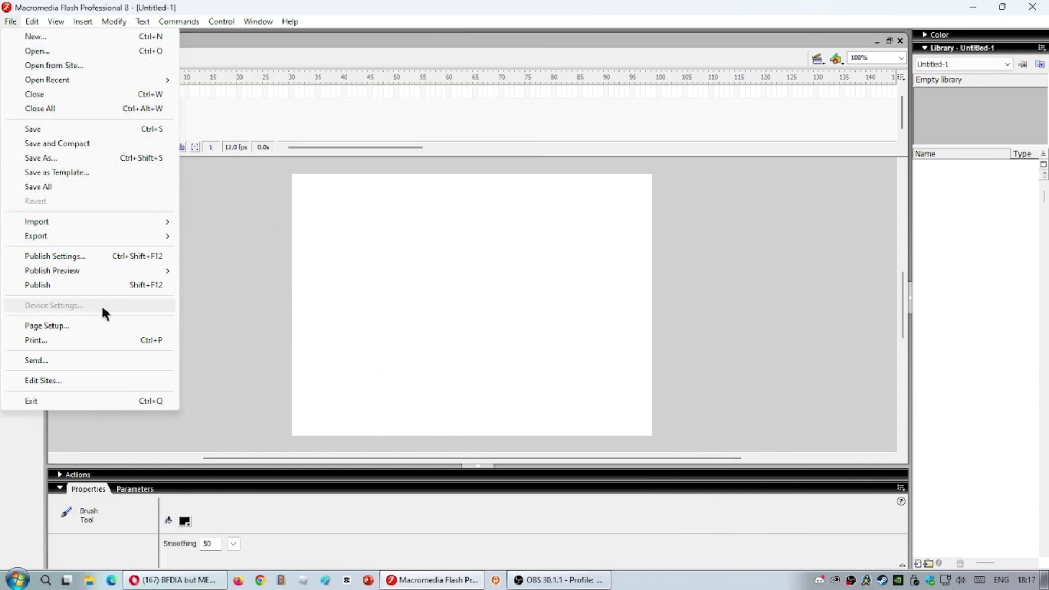
Open the Flash document assets.fla from the assets folder in Downloads
click(53, 50)
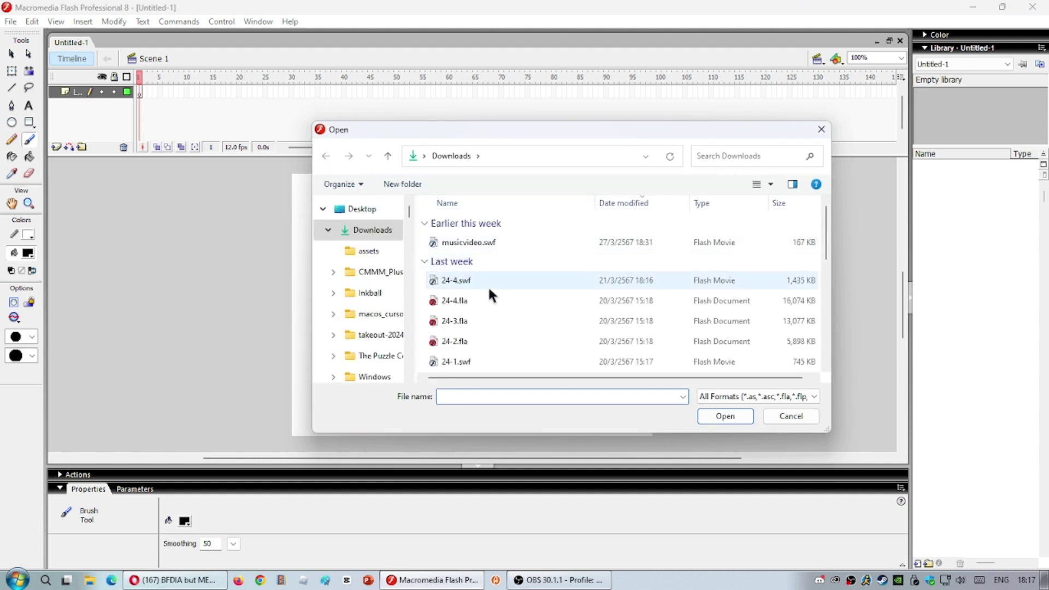
scroll(560, 291, down, 6)
scroll(557, 291, up, 1)
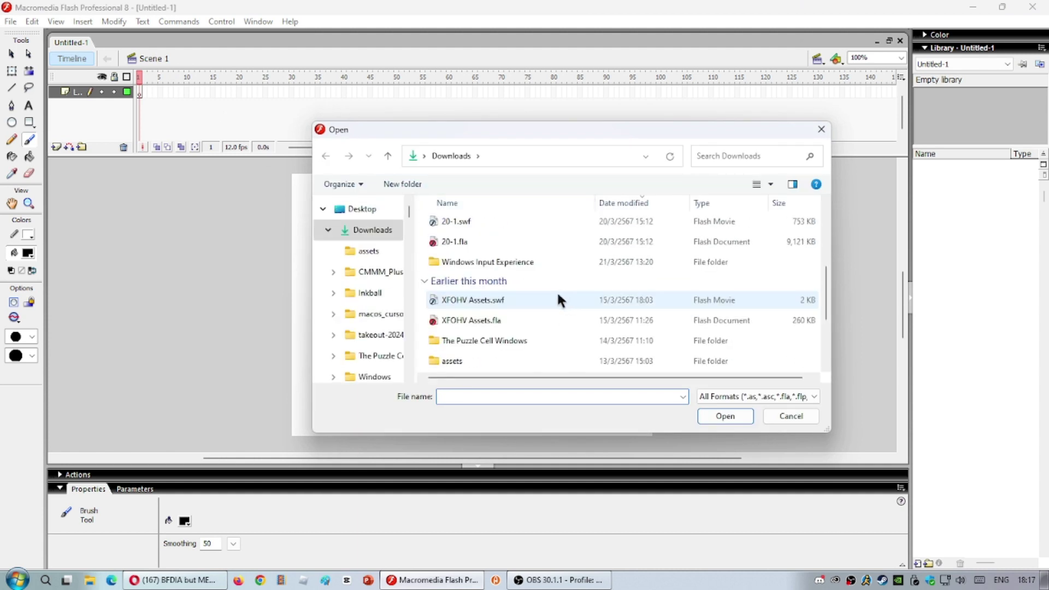
scroll(531, 287, up, 1)
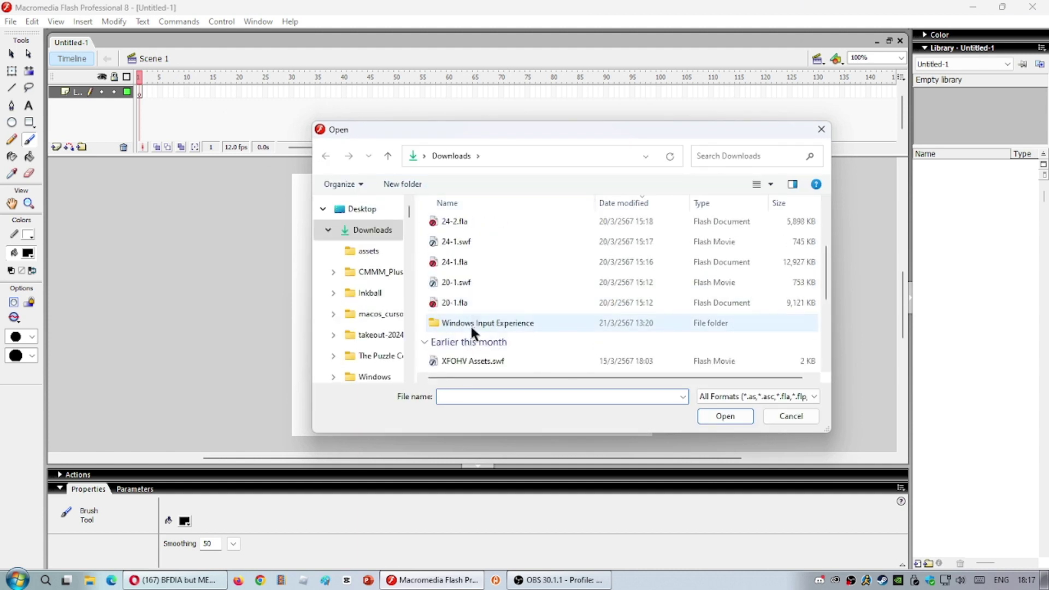
scroll(470, 324, down, 2)
double_click(506, 303)
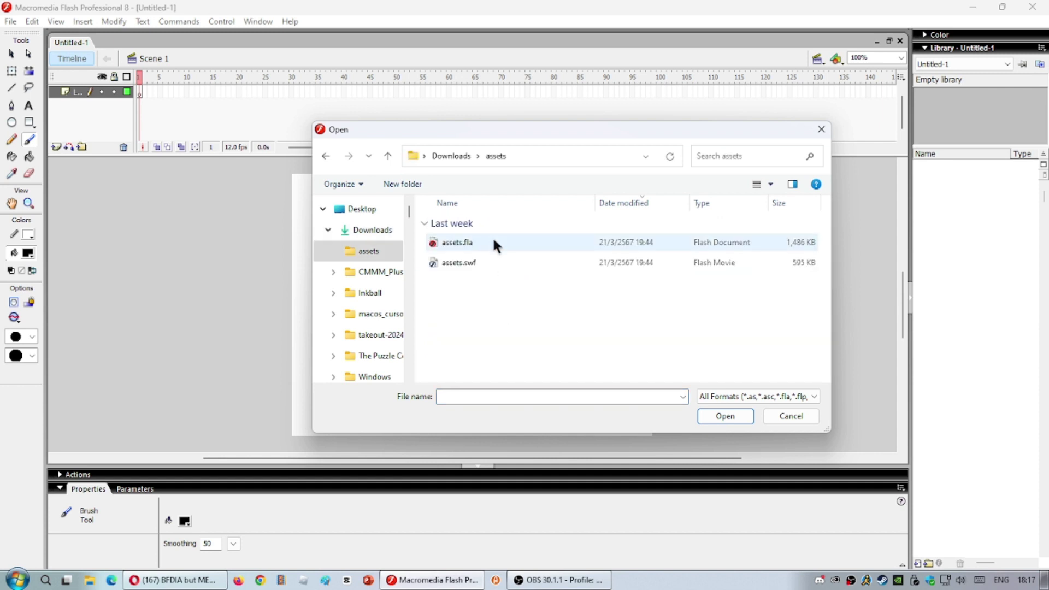
click(495, 242)
click(732, 414)
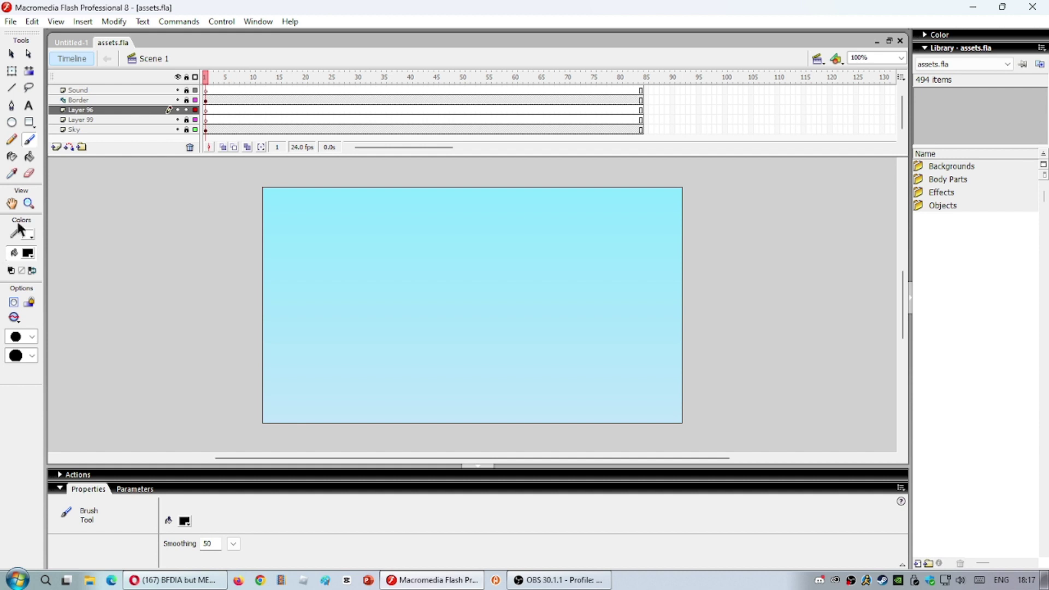
Delete the Sky, Layer 99, Sound and Border layers, keeping only Layer 96
right_click(130, 129)
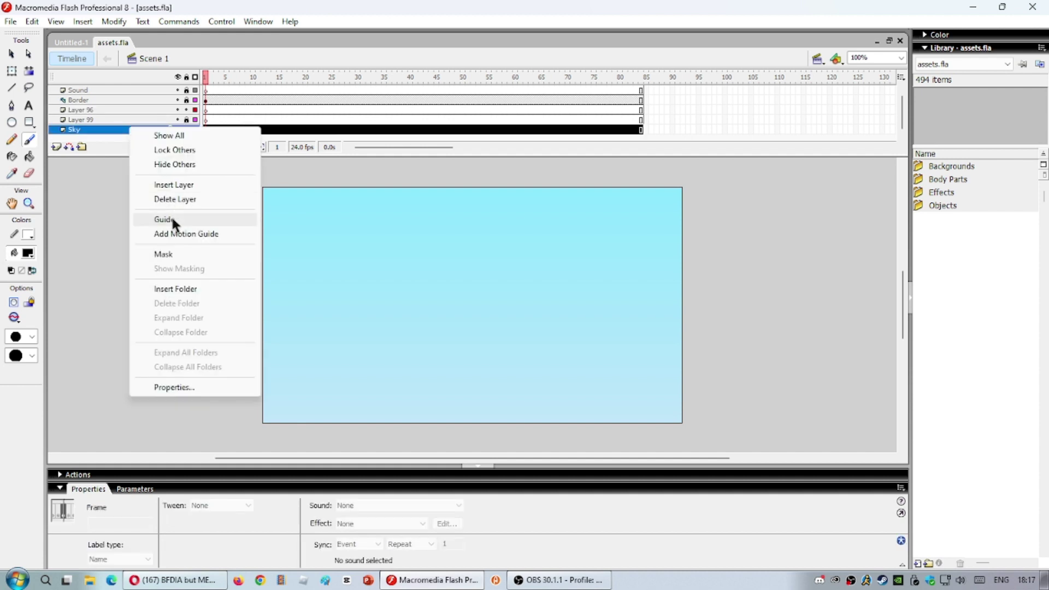
click(176, 200)
right_click(121, 119)
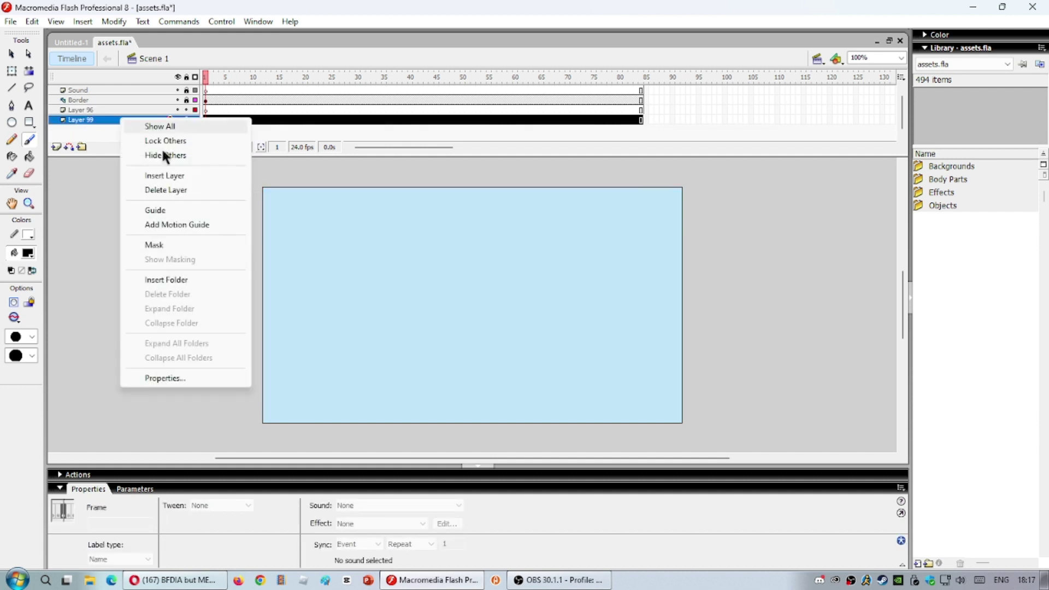
click(202, 190)
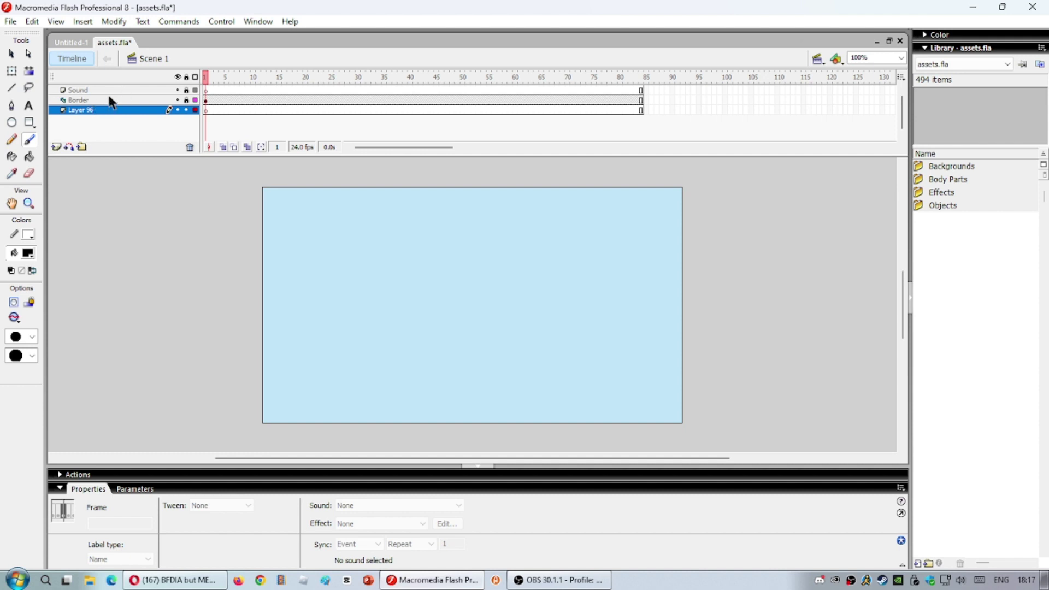
right_click(116, 89)
click(221, 164)
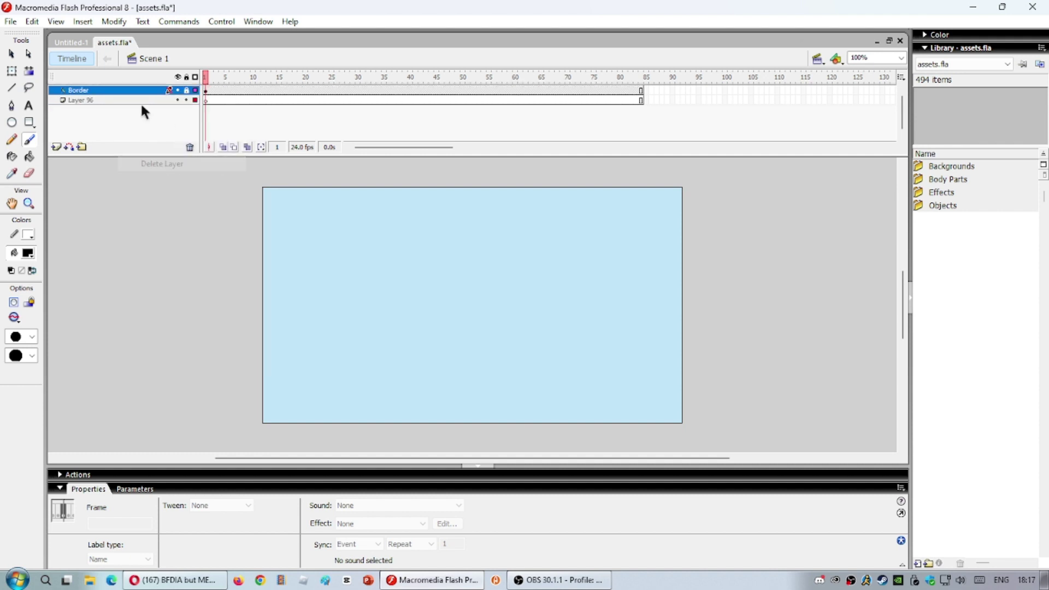
right_click(146, 89)
click(204, 156)
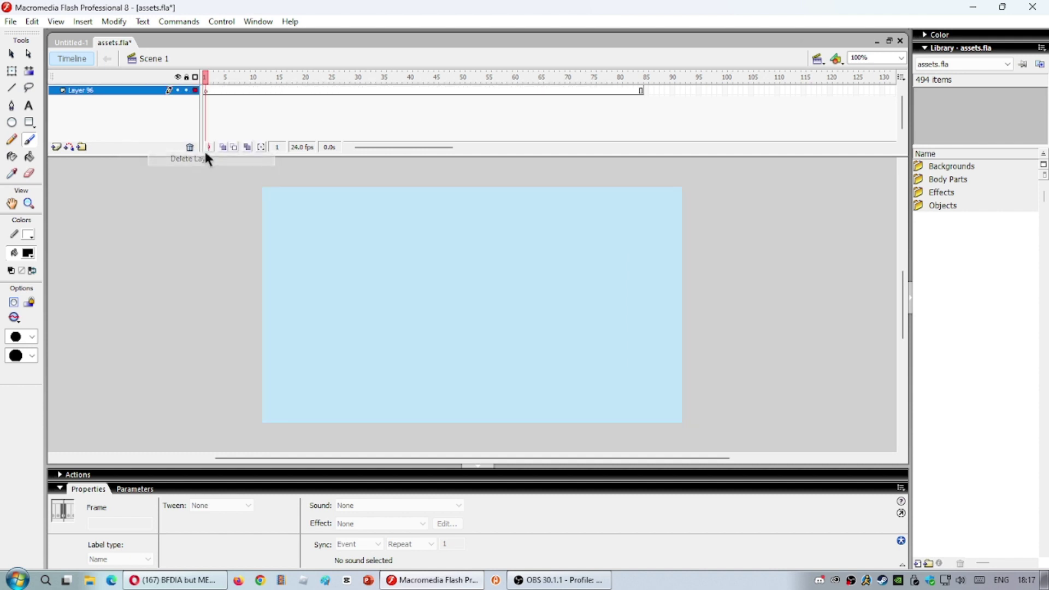
Remove every frame of Layer 96 after the first and choose a smaller brush size
drag(644, 91, 213, 144)
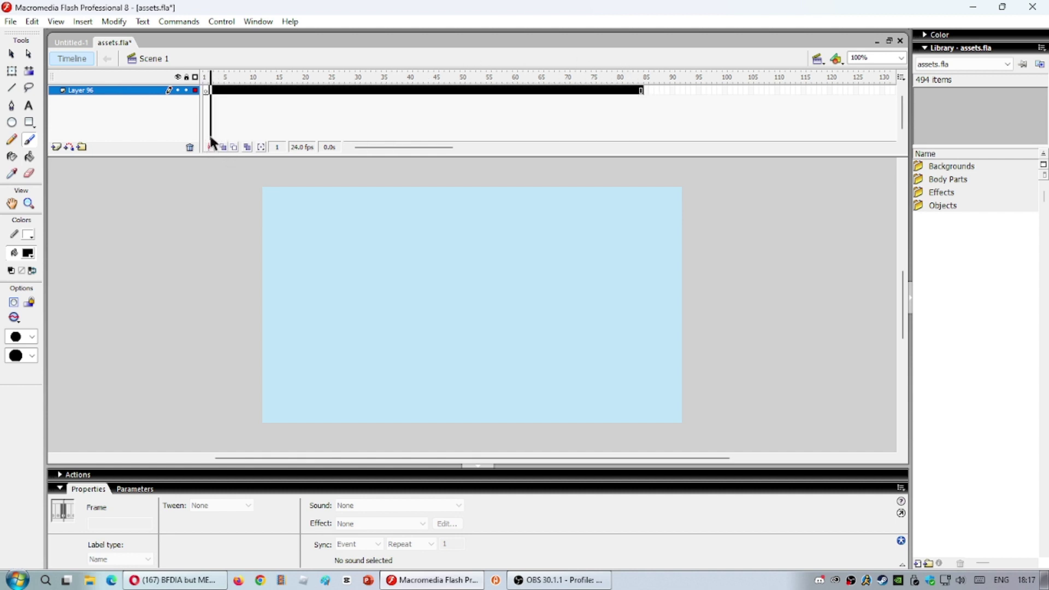
right_click(223, 92)
click(335, 138)
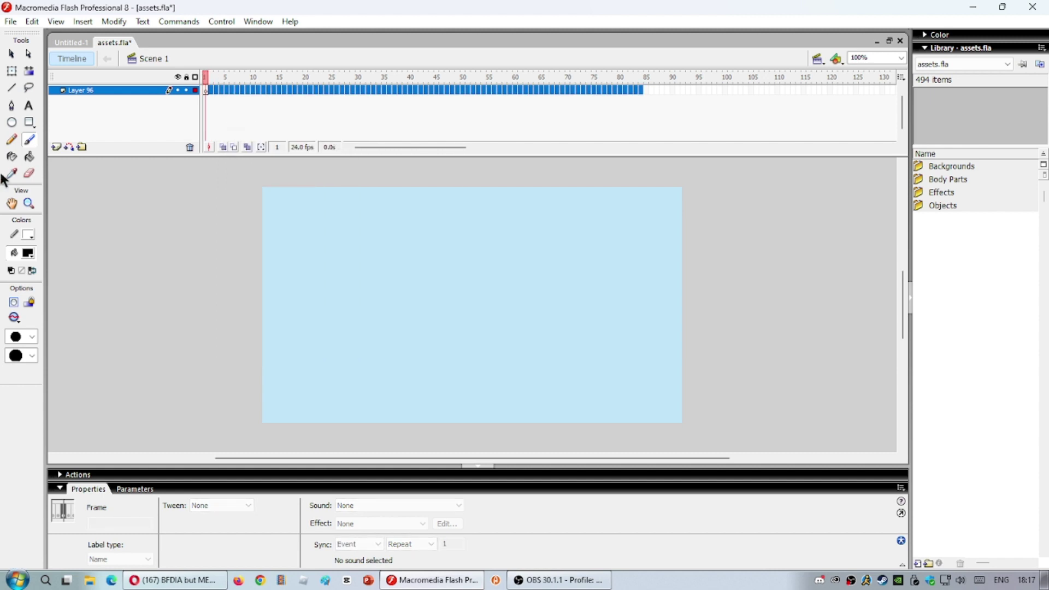
click(21, 337)
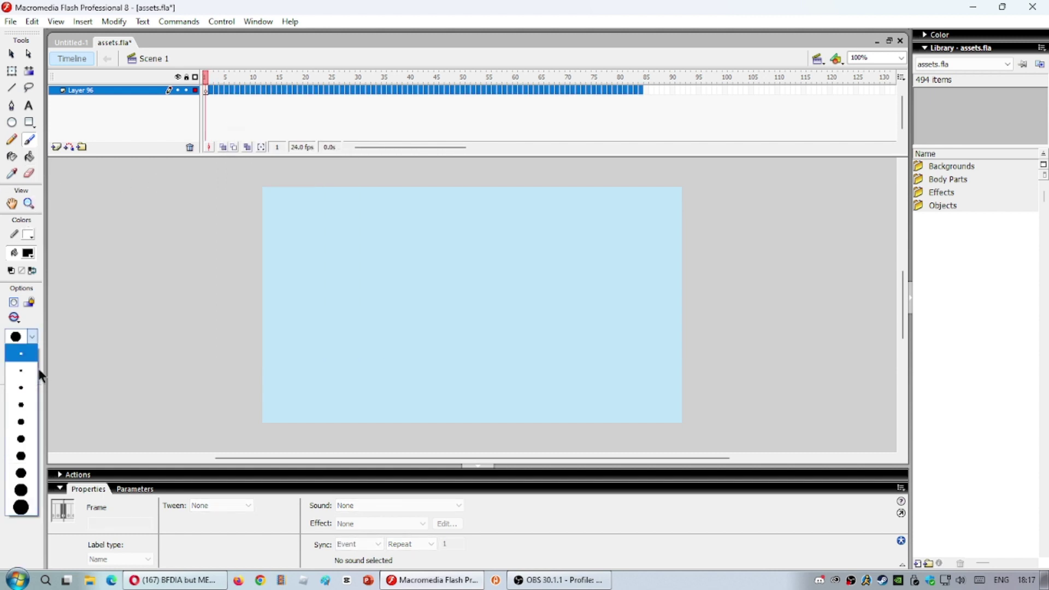
click(22, 421)
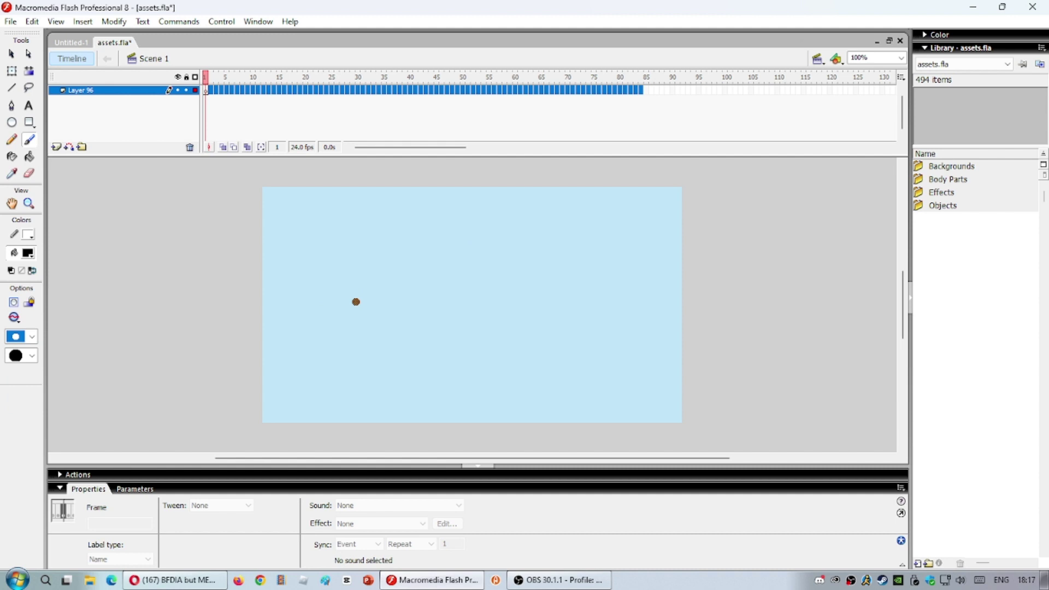
Place the Yellow Face Smile 3 Talk symbol from the library's Body Parts > Characters > Yellow Face folder on the right half of the stage
click(960, 179)
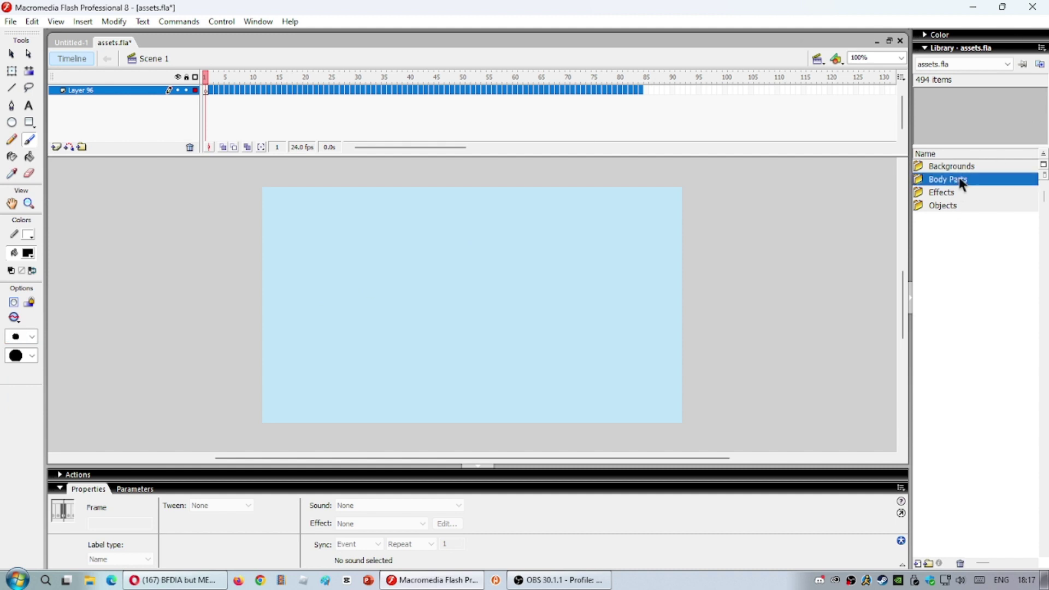
double_click(920, 181)
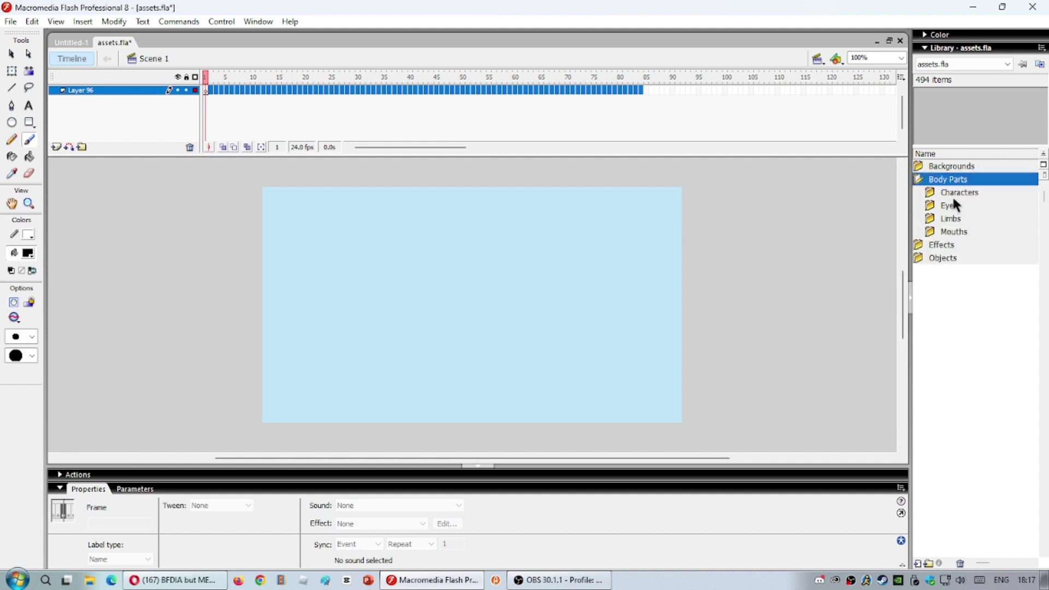
double_click(932, 194)
scroll(989, 286, down, 1)
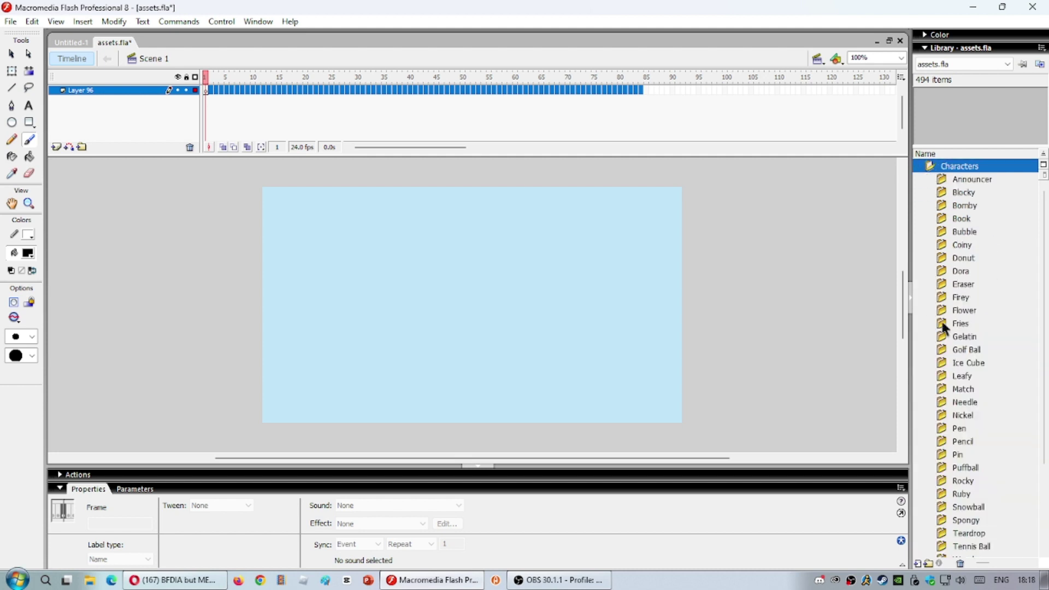
scroll(990, 303, down, 3)
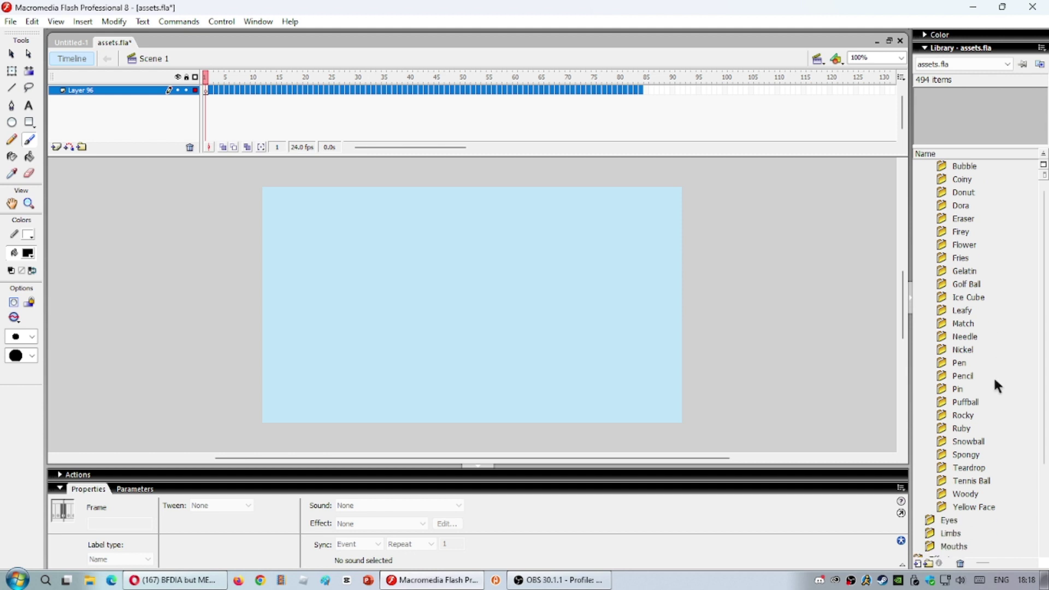
scroll(997, 500, down, 1)
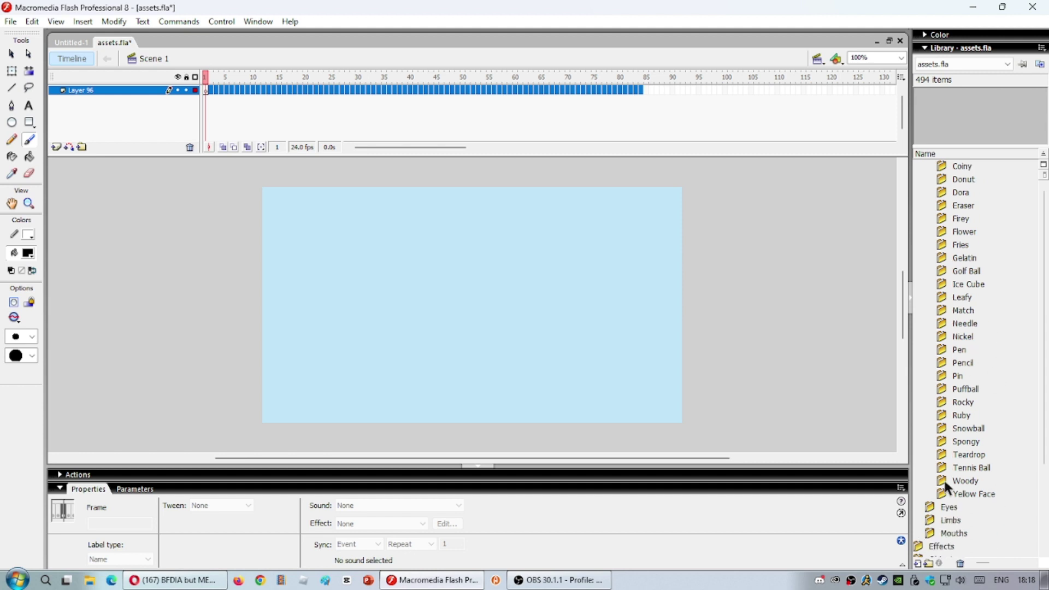
double_click(944, 495)
scroll(947, 487, down, 2)
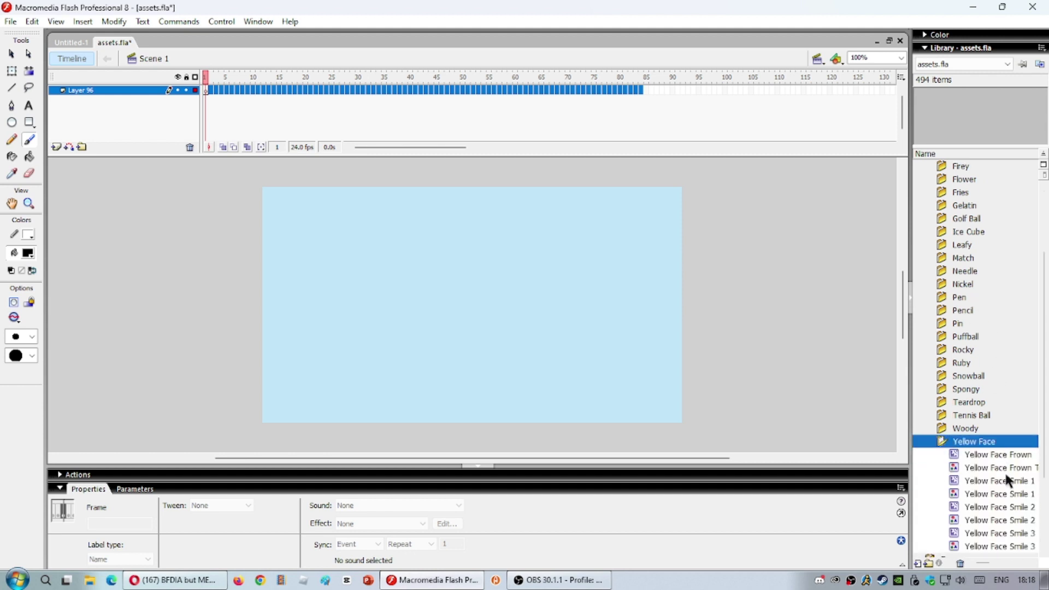
scroll(1007, 481, down, 3)
click(1026, 481)
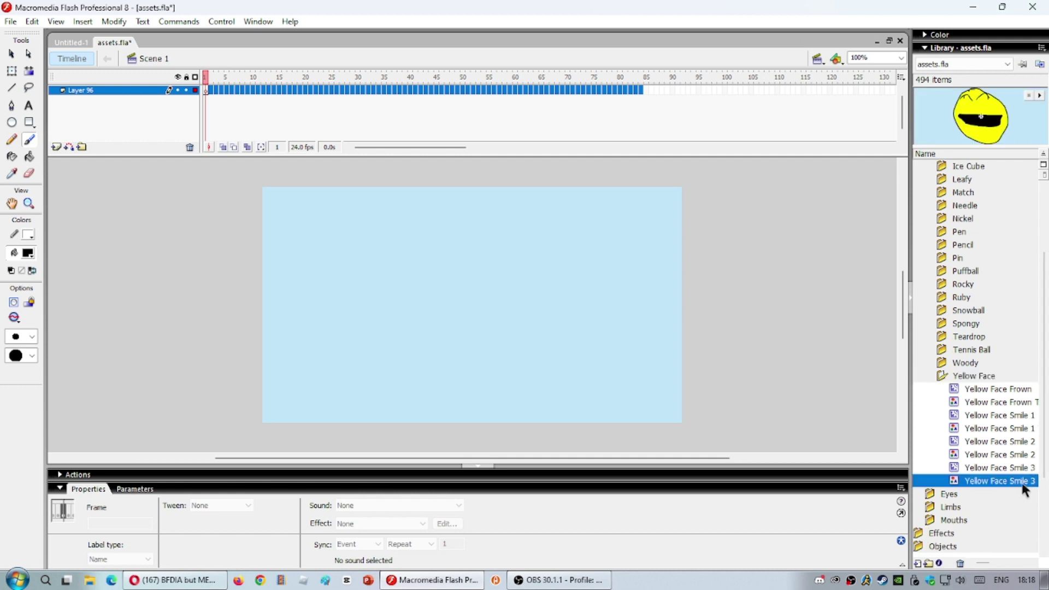
drag(1025, 488, 562, 306)
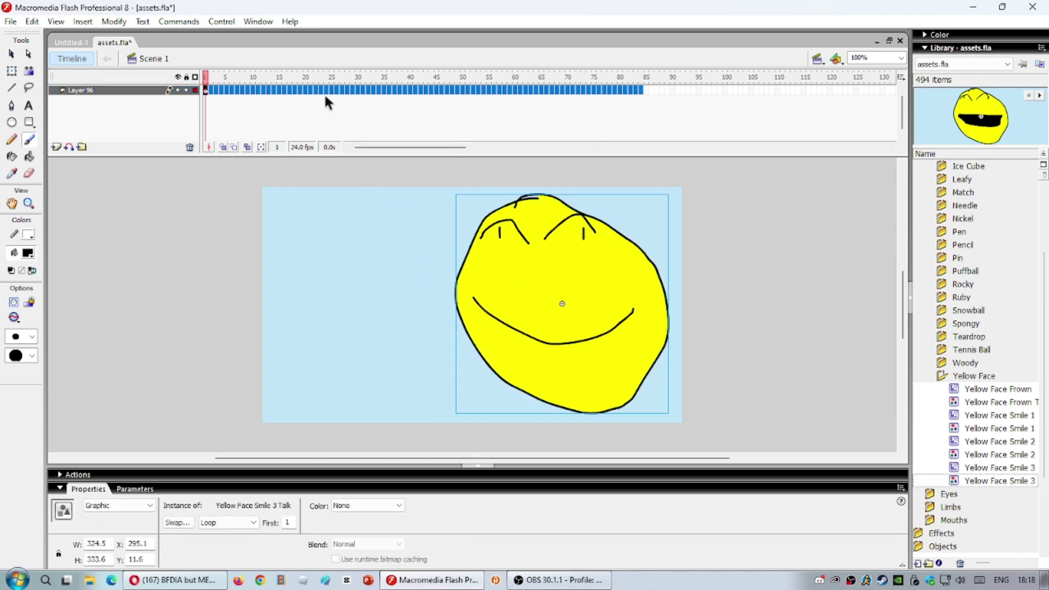
Clear the leftover frame selection on Layer 96 and insert a keyframe at frame 33
right_click(377, 91)
click(473, 134)
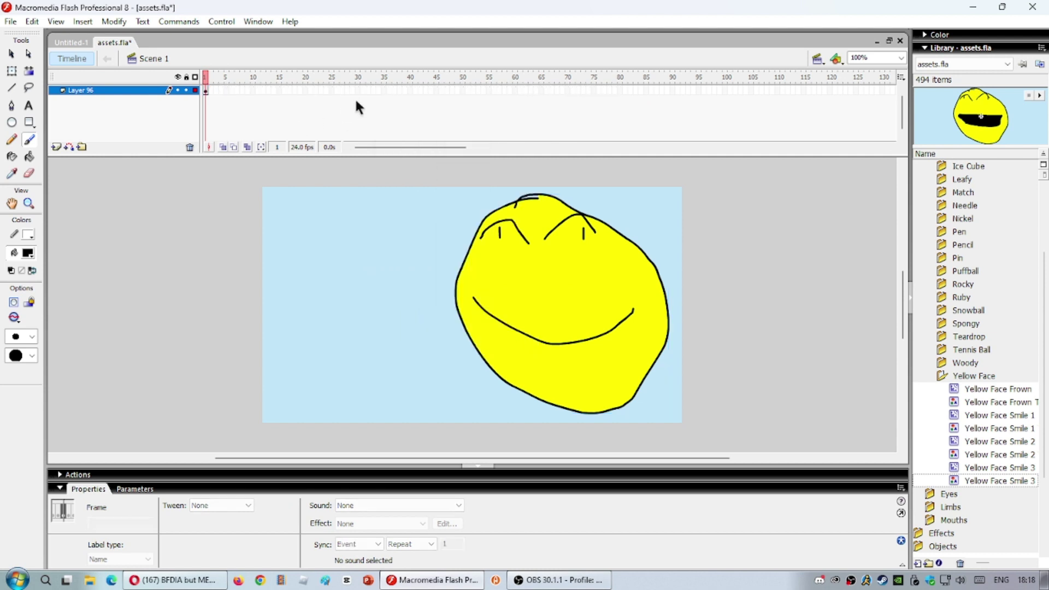
right_click(375, 91)
click(472, 158)
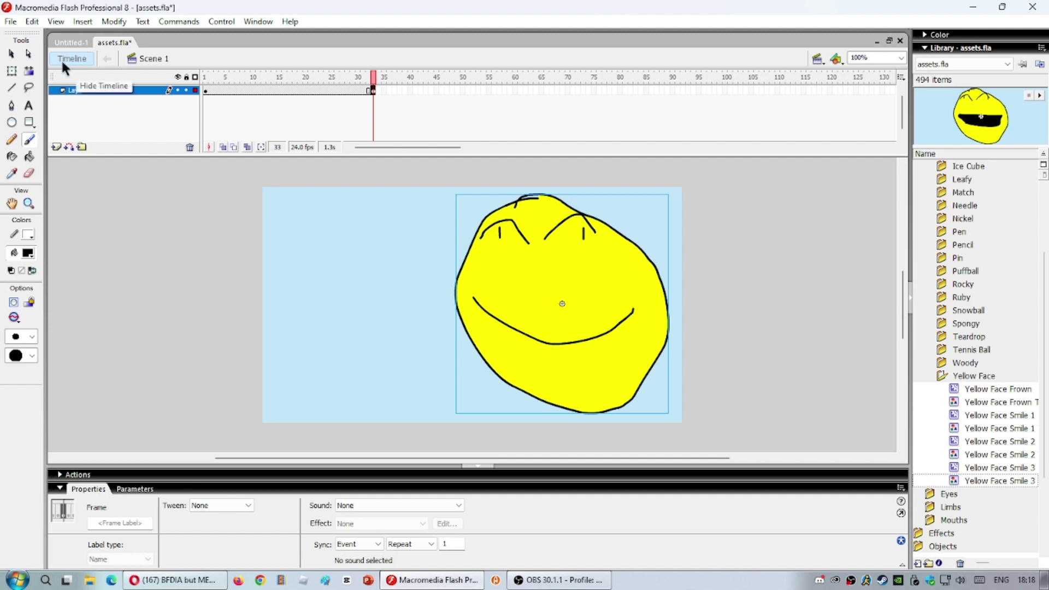
At frame 33, scale Yellow Face down to about two-thirds size and move it to the left half of the stage
click(12, 76)
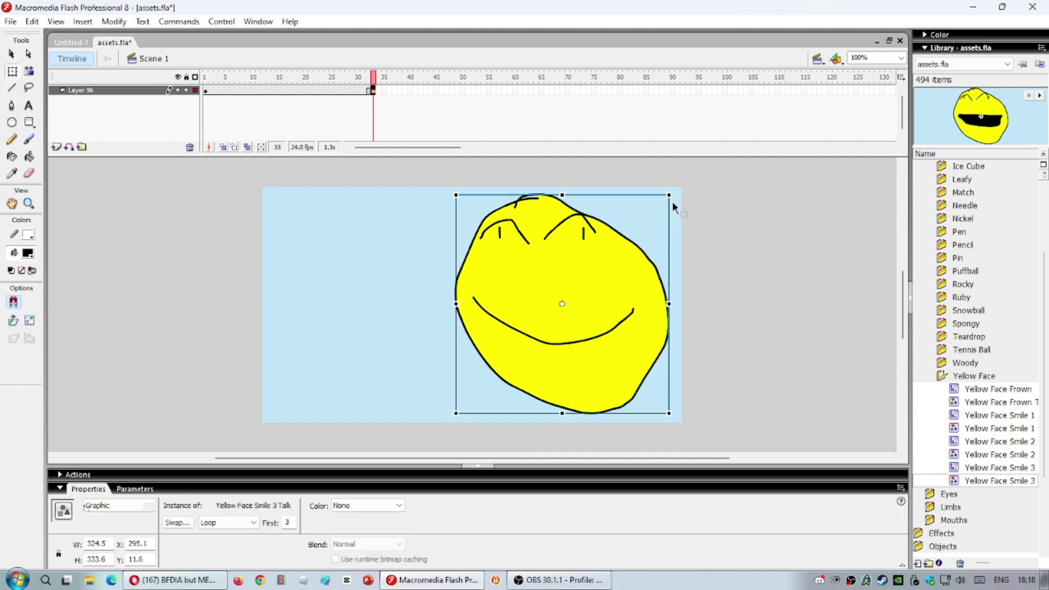
drag(668, 195, 632, 233)
drag(574, 277, 390, 277)
Apply a Motion tween to the frames between the keyframes at 1 and 33
click(293, 91)
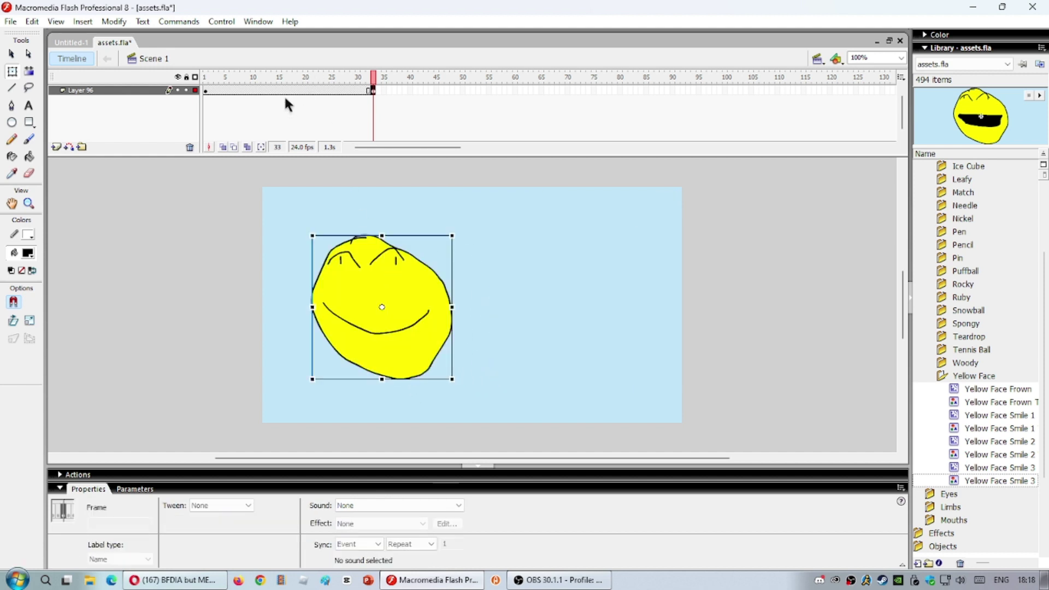
click(237, 507)
click(230, 529)
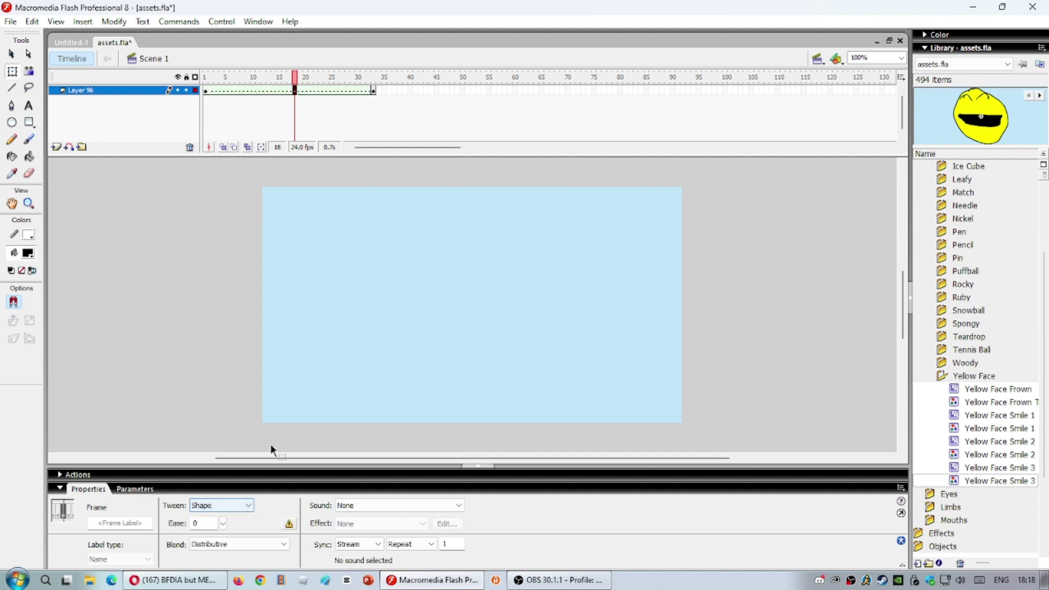
click(221, 505)
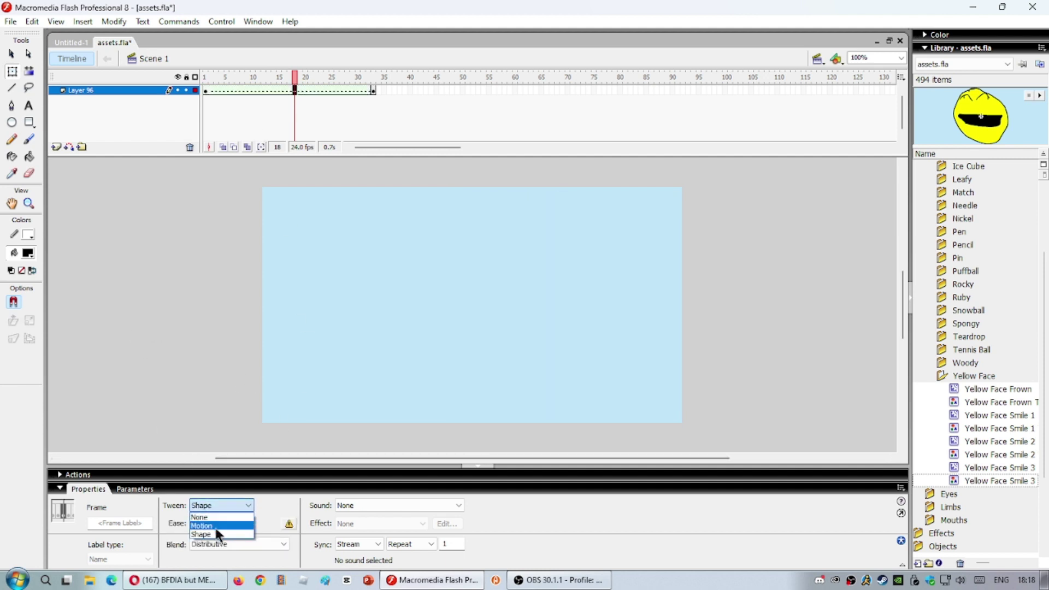
click(219, 521)
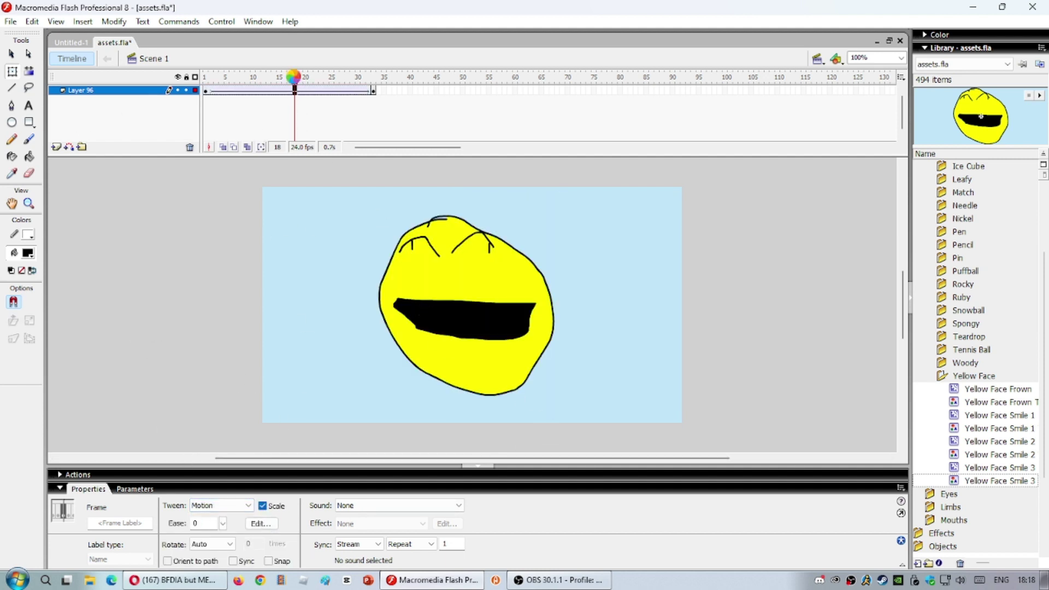
Return to frame 1, preview the animation as a published Flash movie and close the preview
drag(294, 77, 206, 82)
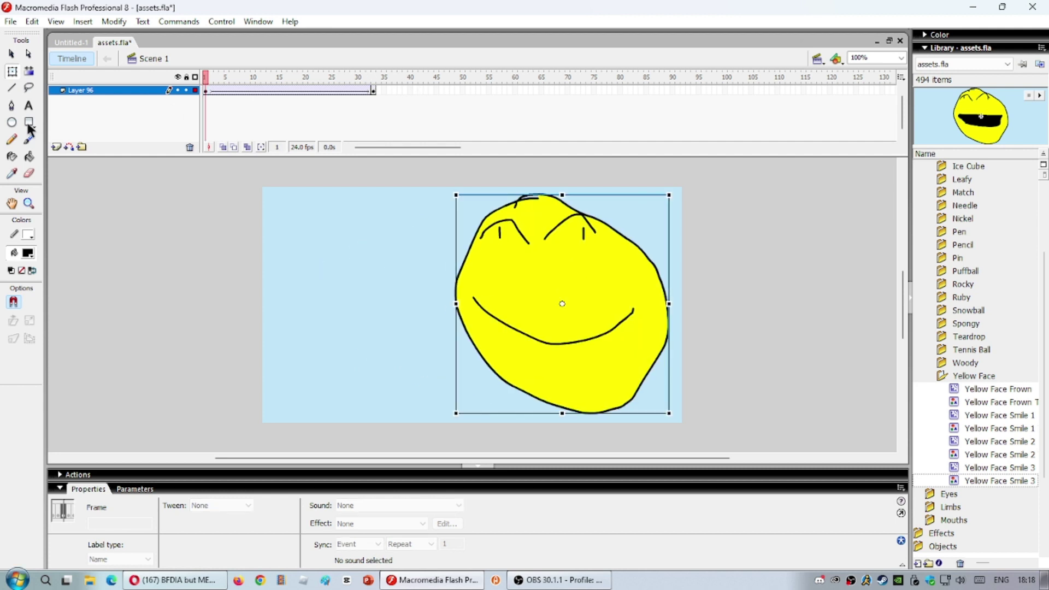
click(10, 22)
mouse_move(87, 271)
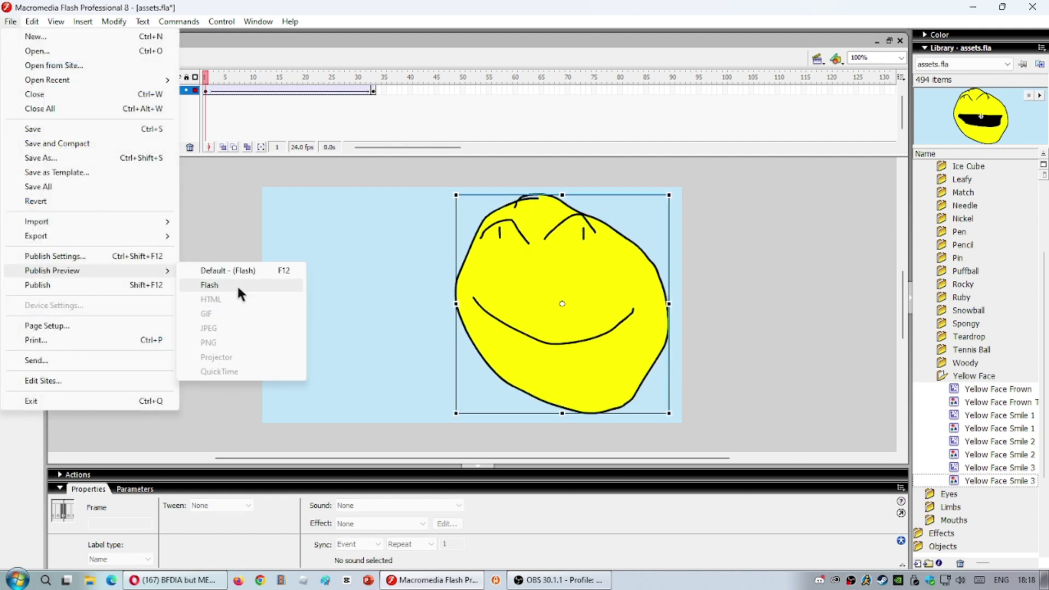
click(206, 285)
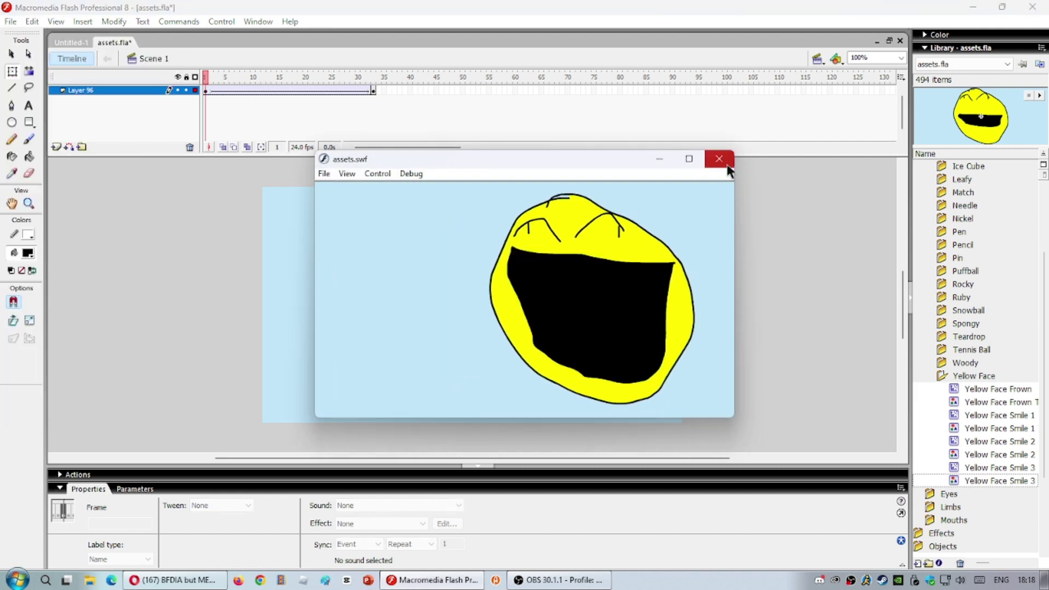
click(719, 159)
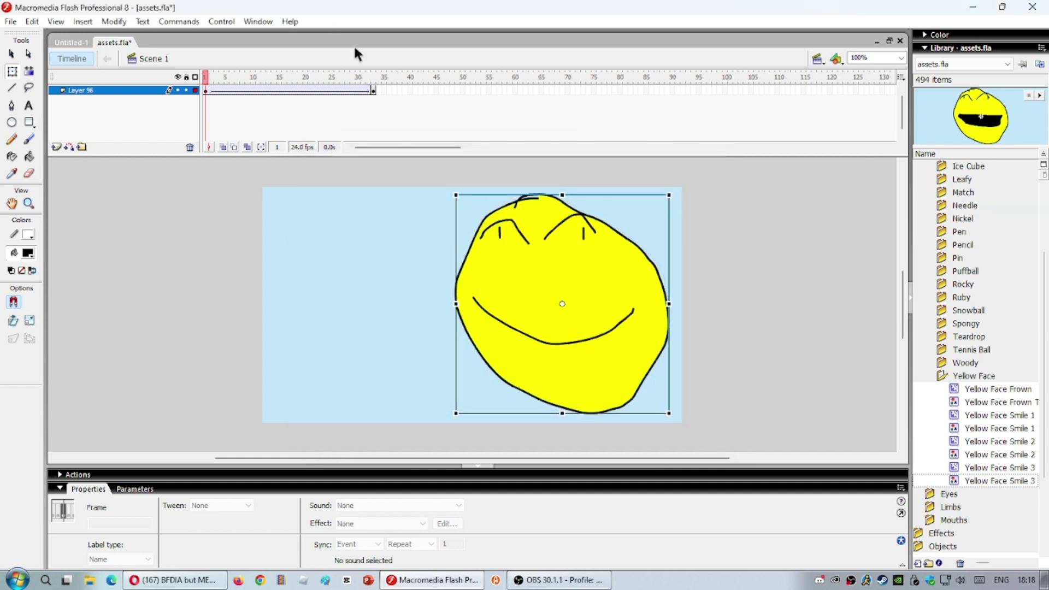
Insert a keyframe at frame 35 on Layer 96
click(385, 92)
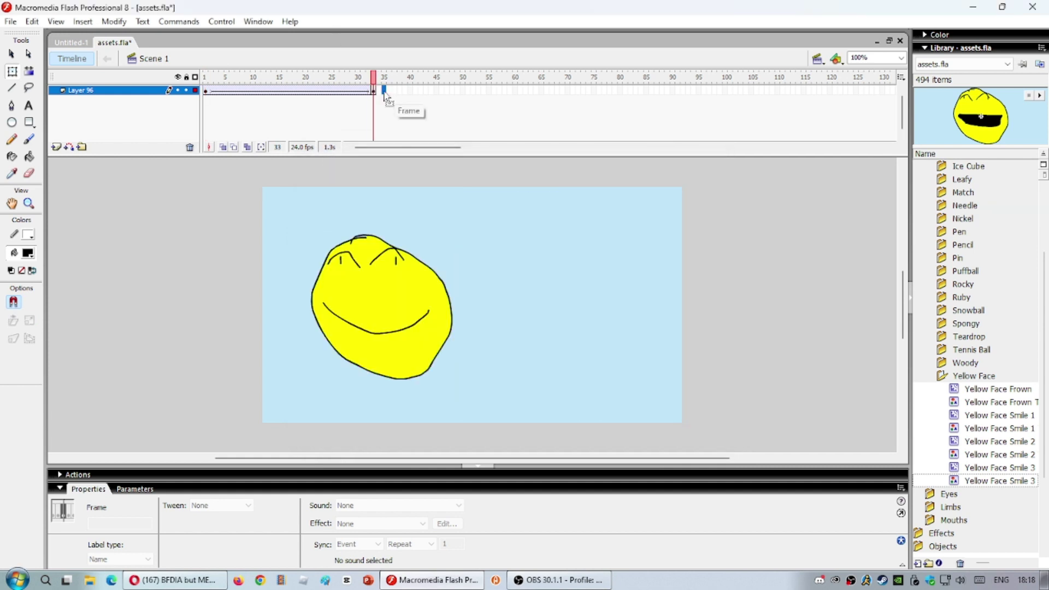
right_click(384, 91)
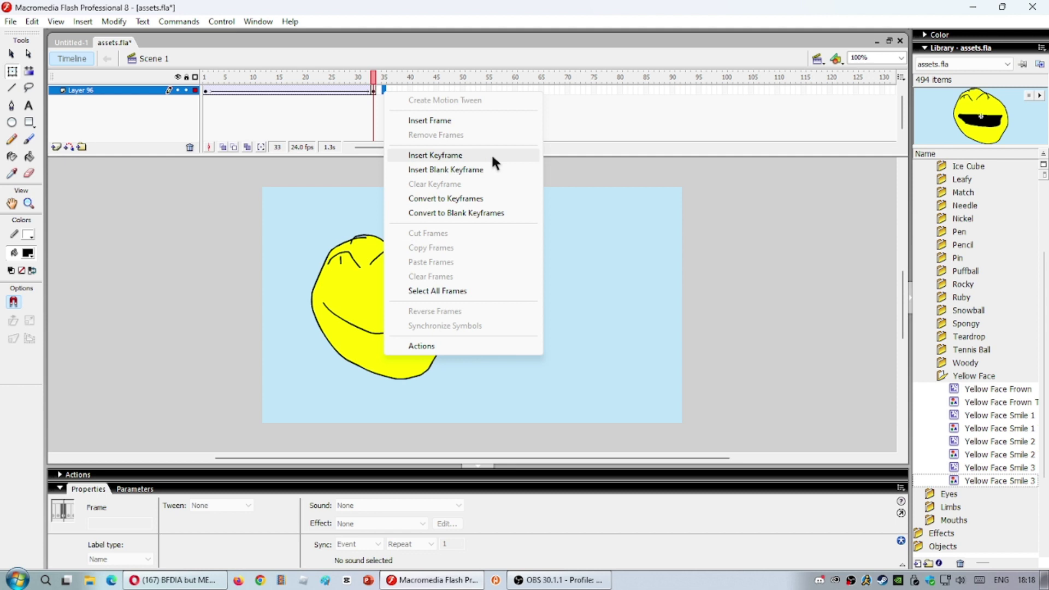
click(493, 156)
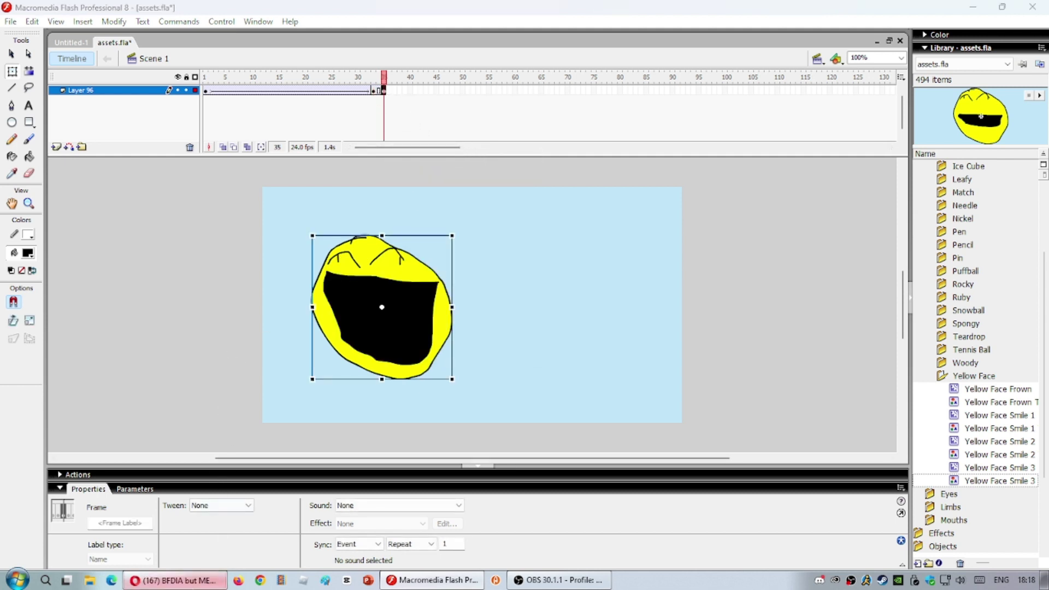
click(175, 580)
click(432, 580)
click(518, 577)
click(518, 577)
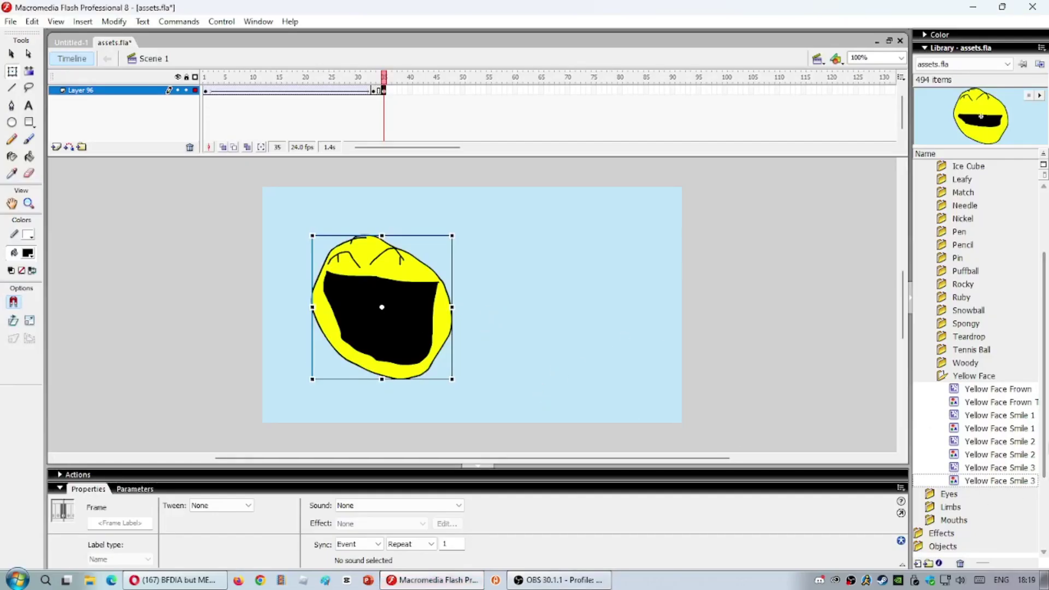
Place the Yellow Face Smile 2 Talk symbol from the library over the existing face at frame 35
click(1017, 428)
click(1015, 455)
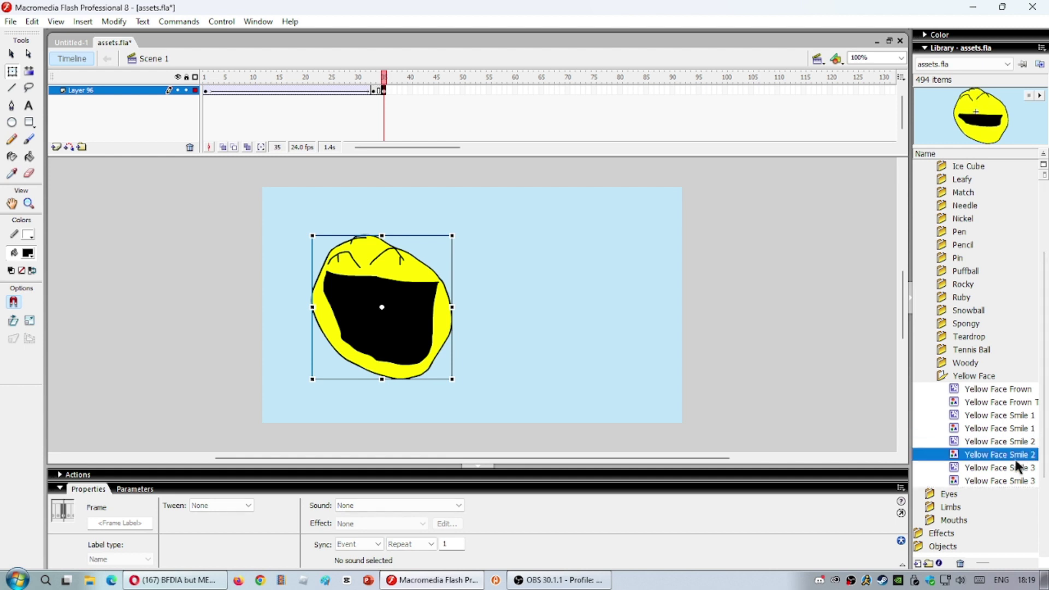
drag(1025, 462, 390, 308)
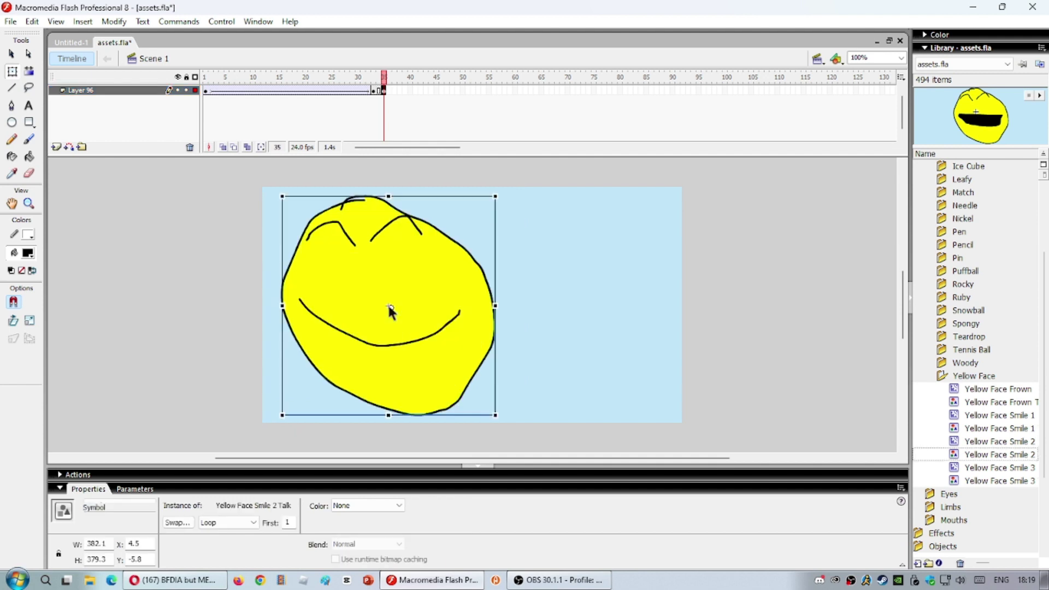
Replace the artwork on frame 35 with a copy of the Yellow Face Smile 2 Talk instance pasted at the stage centre
right_click(451, 289)
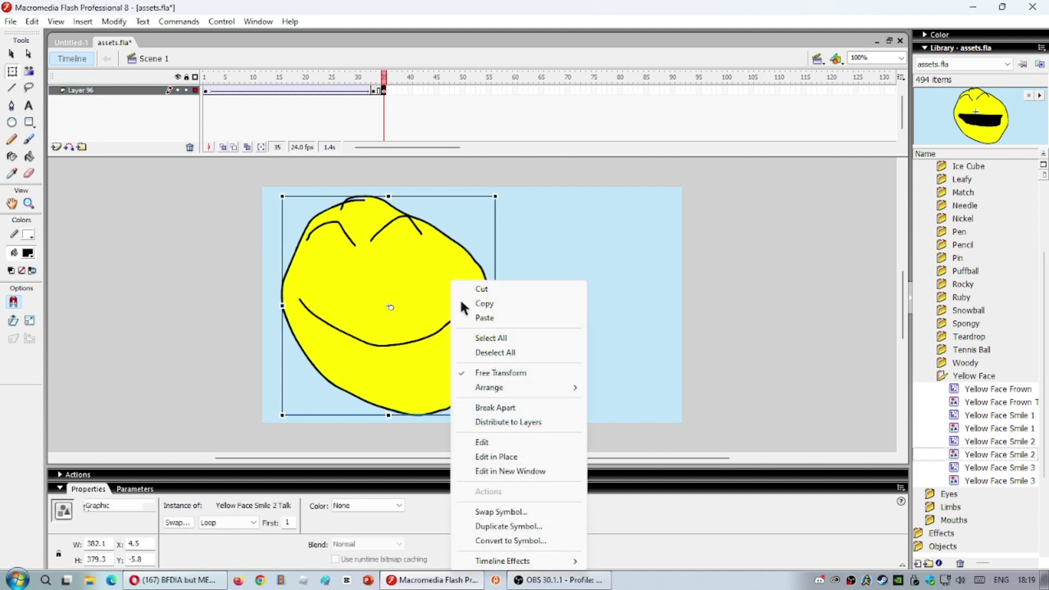
click(473, 304)
key(Delete)
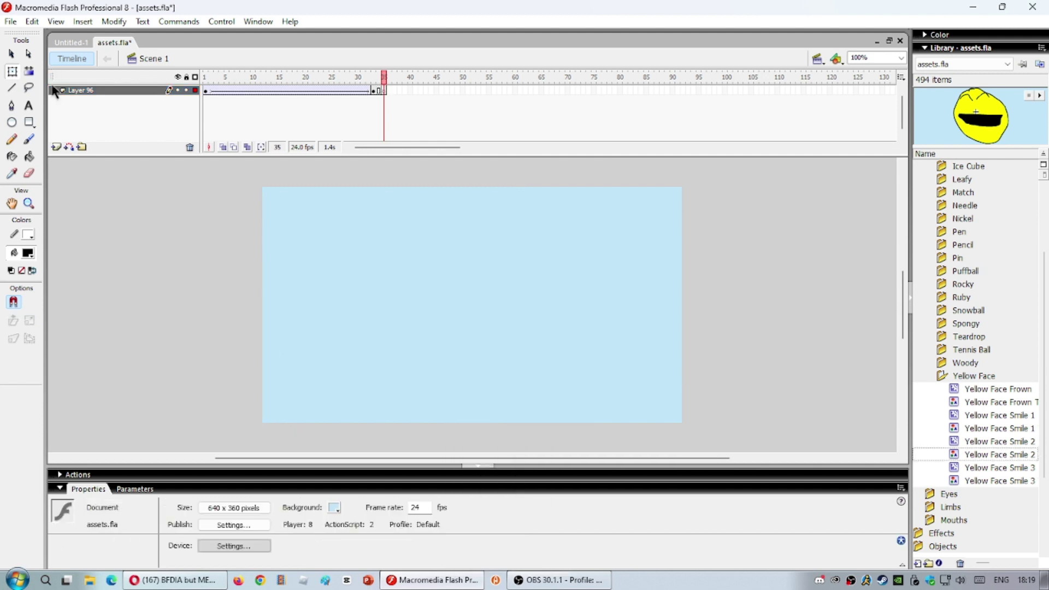
right_click(313, 299)
click(368, 347)
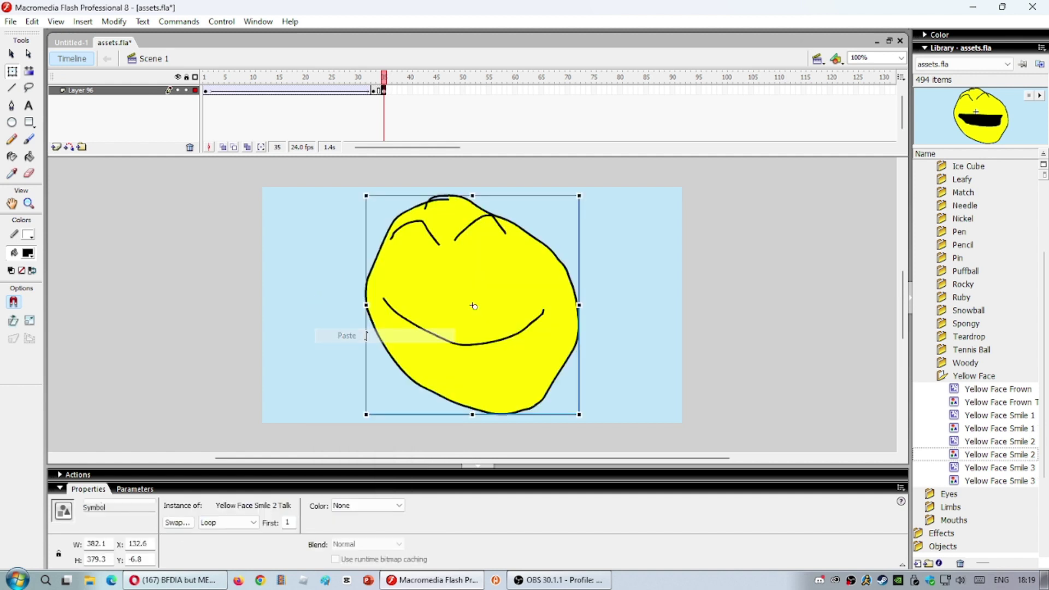
Try a Shape tween between the keyframes at 33 and 35, switch it to Motion, and scrub through to frame 35
click(378, 90)
click(222, 506)
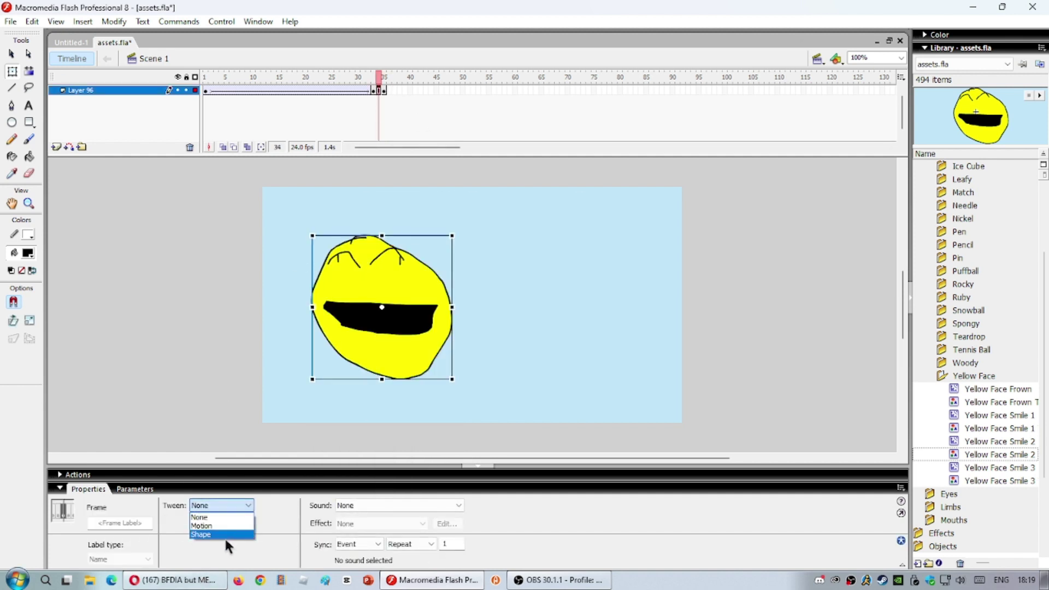
click(226, 536)
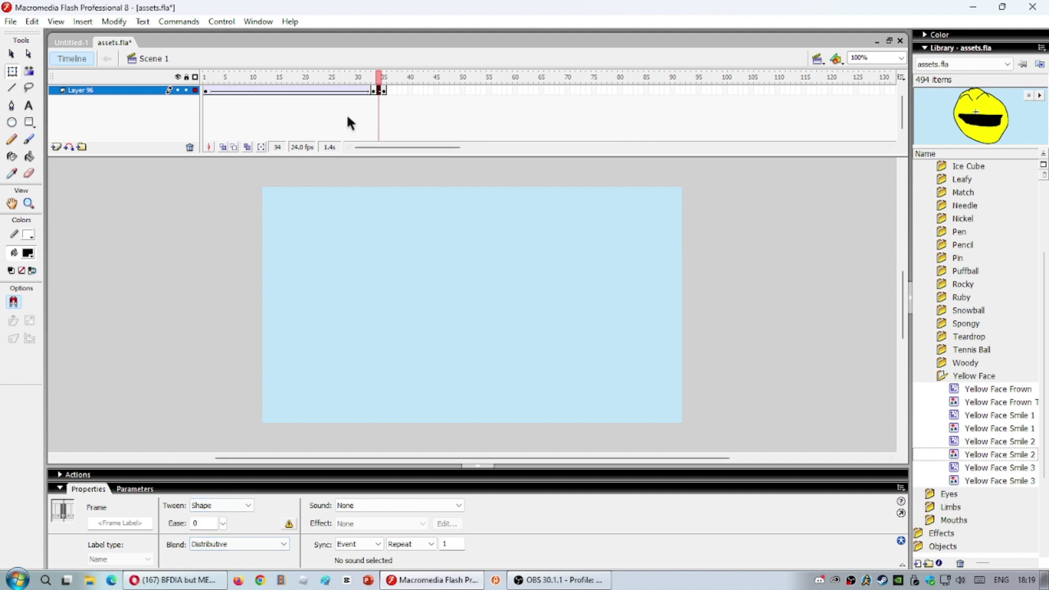
click(232, 506)
click(238, 526)
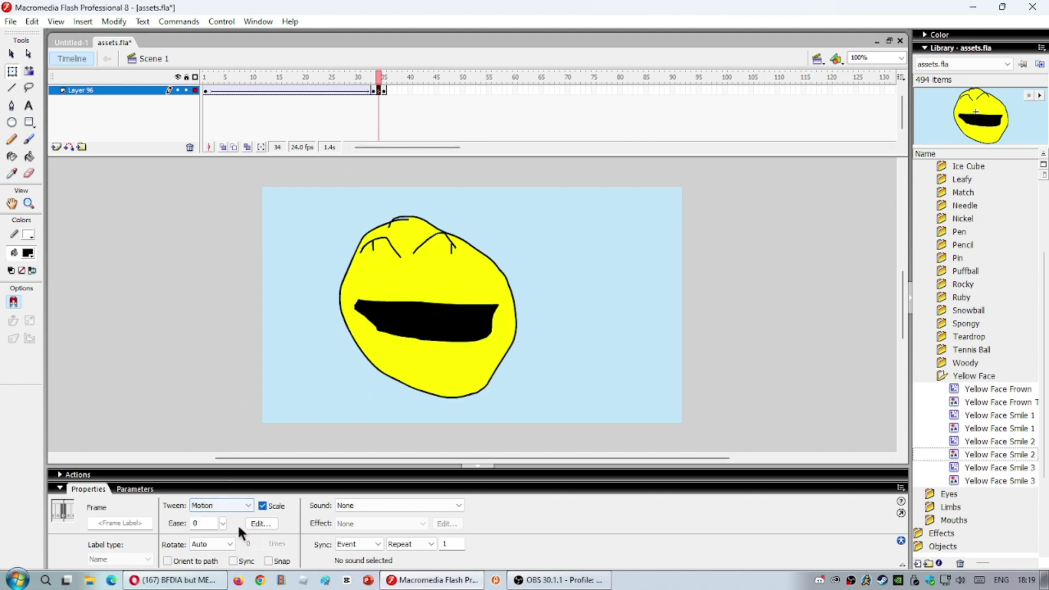
click(374, 76)
drag(374, 81, 386, 88)
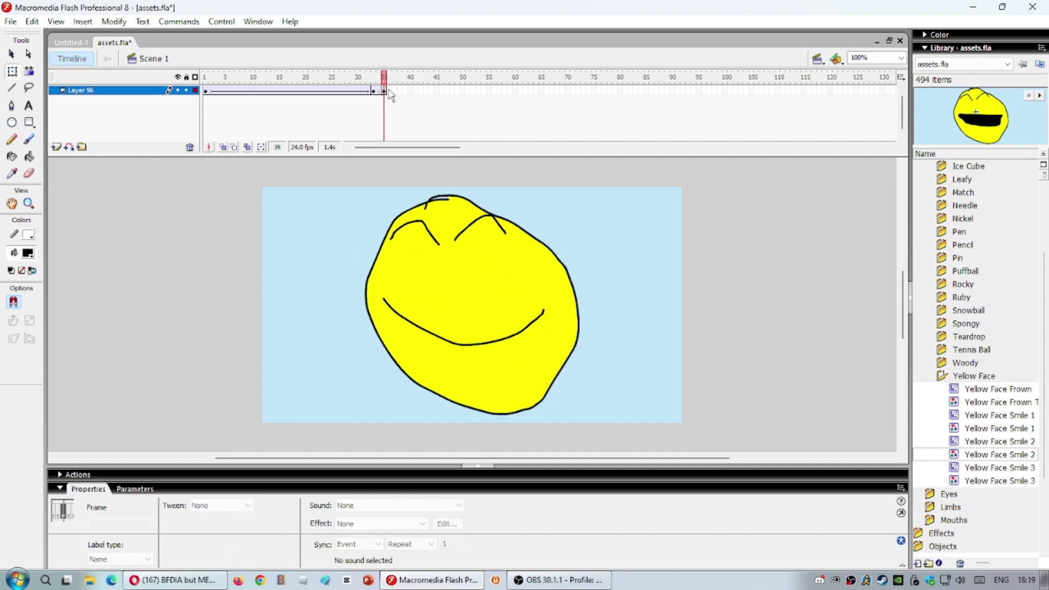
Undo a trial keyframe inserted at frame 38 and remove frame 35 from Layer 96
right_click(398, 91)
click(474, 152)
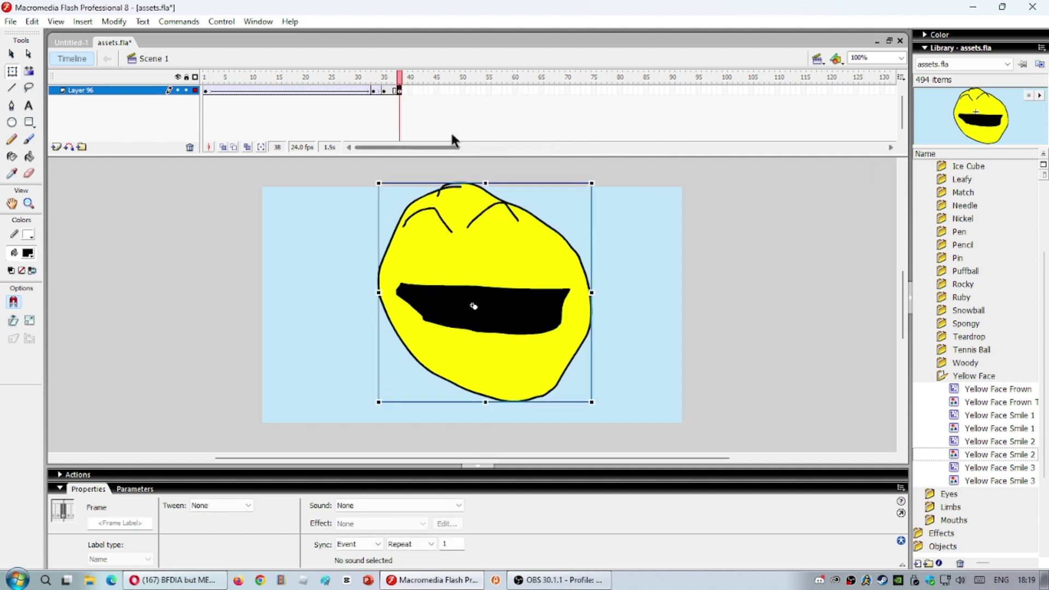
click(381, 113)
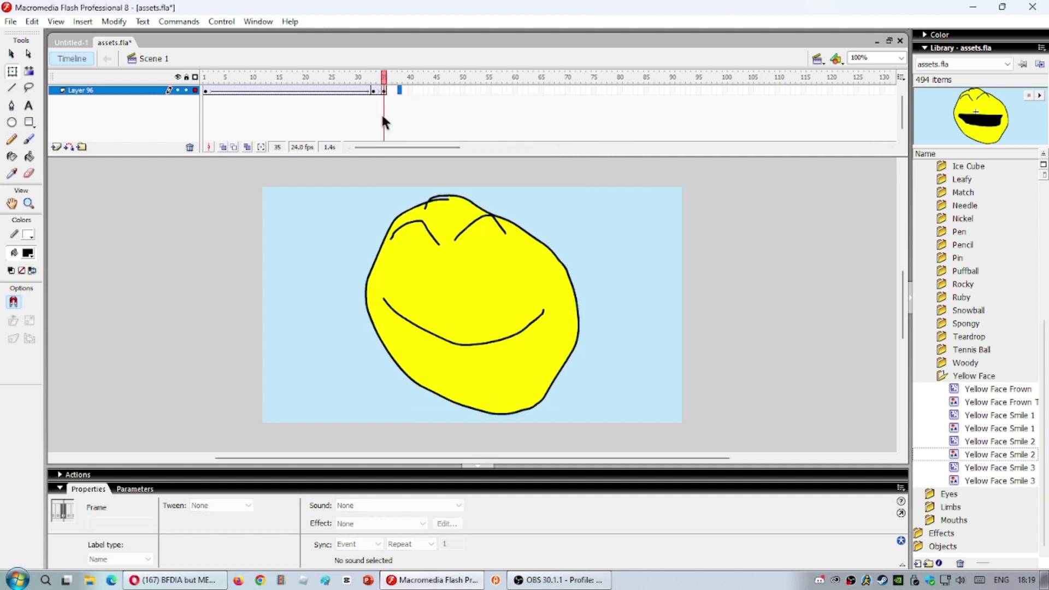
key(ctrl+z)
right_click(386, 91)
click(452, 132)
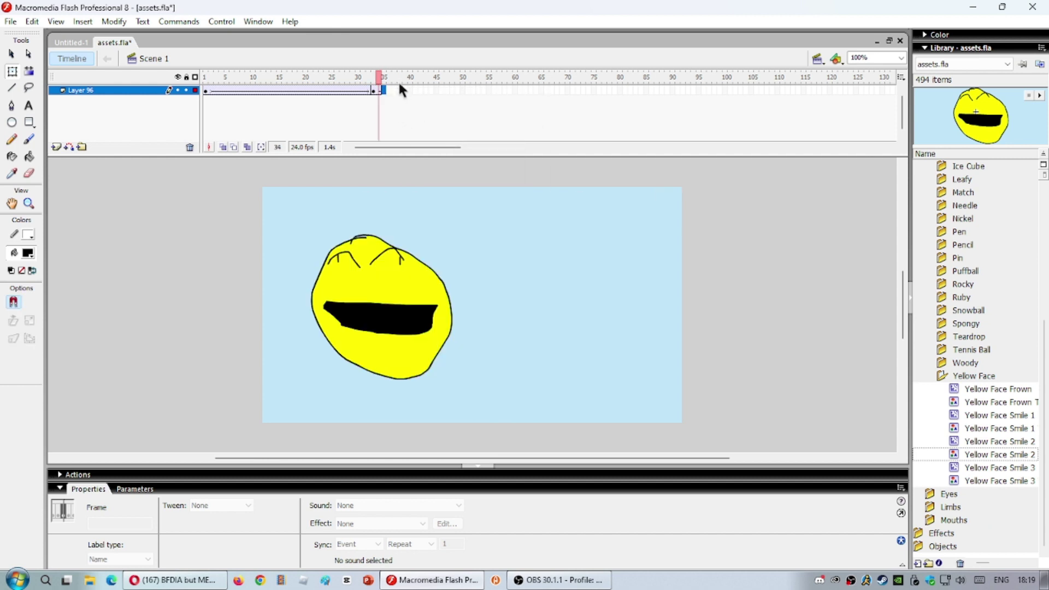
Extend Layer 96 to frame 39 and convert frame 40 to a keyframe
right_click(409, 93)
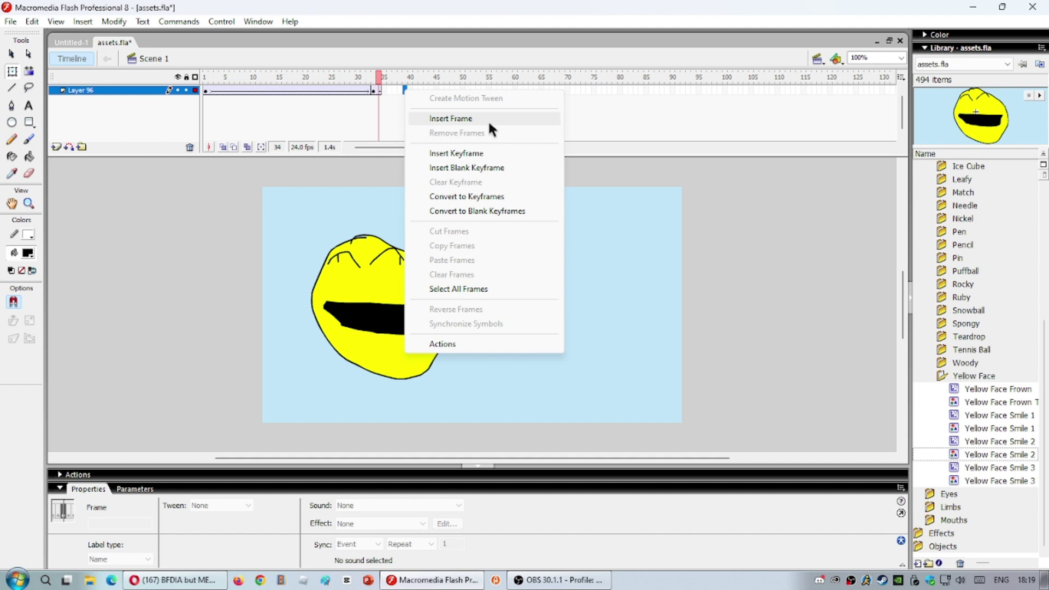
click(488, 120)
click(409, 90)
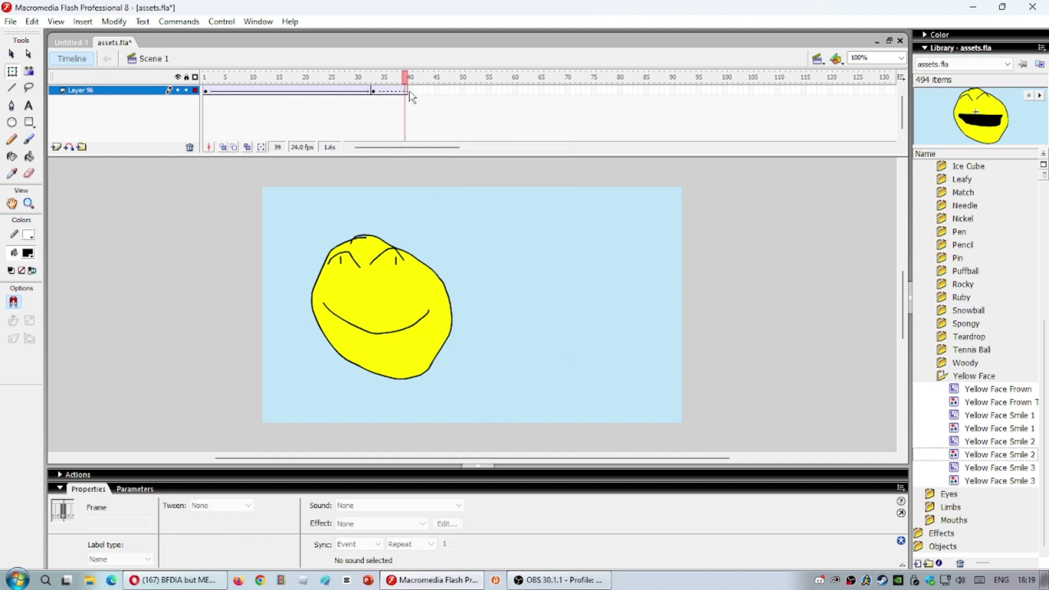
right_click(408, 92)
click(458, 199)
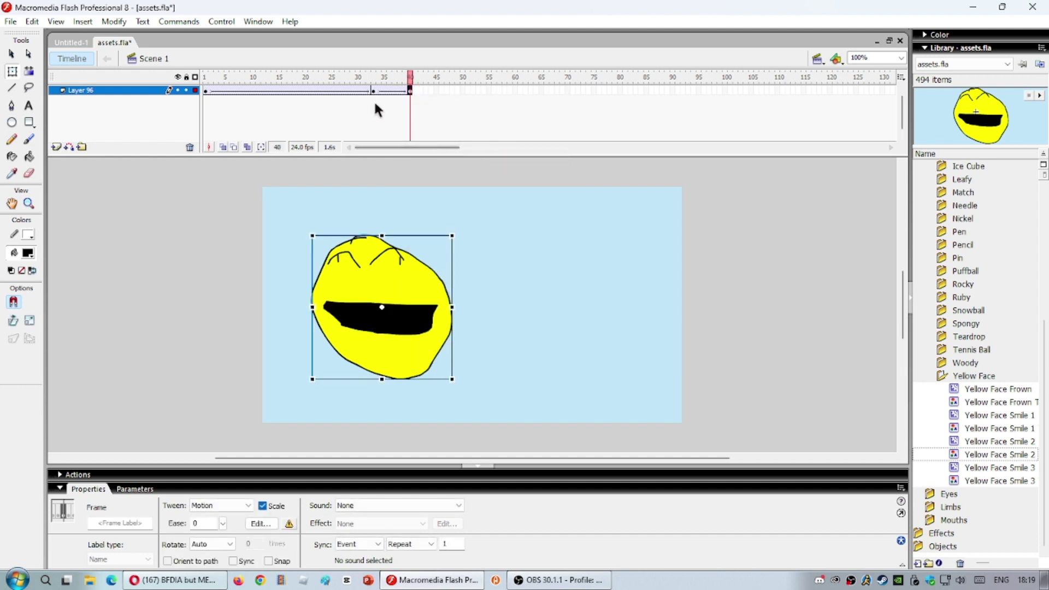
Apply a Motion tween to the frames between the keyframes at 33 and 40
mouse_move(414, 80)
mouse_down()
mouse_move(379, 79)
mouse_move(394, 80)
mouse_up()
click(396, 91)
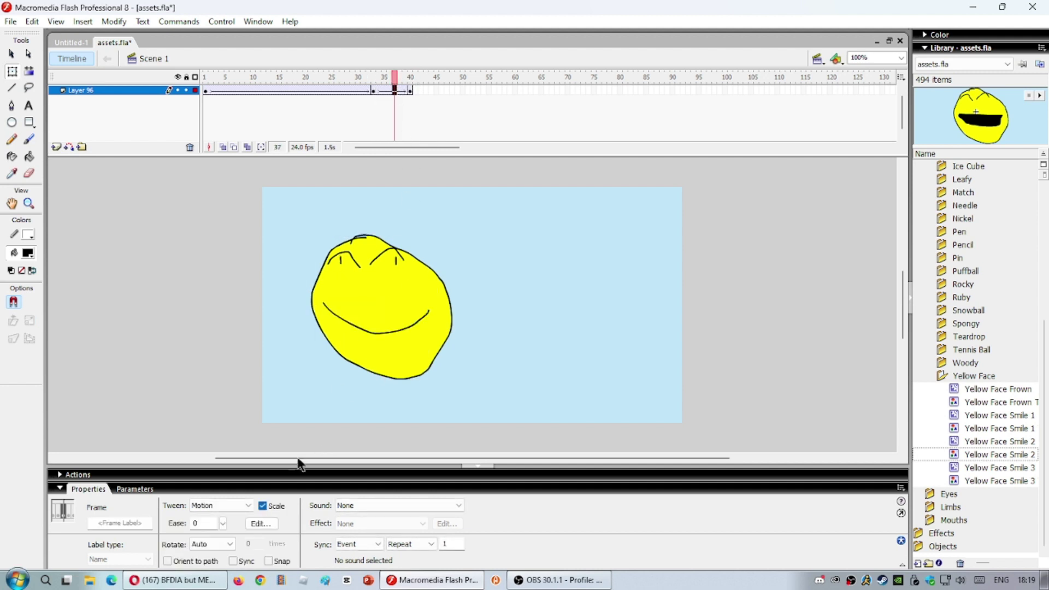
click(218, 506)
click(214, 527)
At frame 40, replace the face with the Yellow Face Smile 2 Talk symbol, placed near the stage centre
drag(399, 78, 411, 82)
click(410, 90)
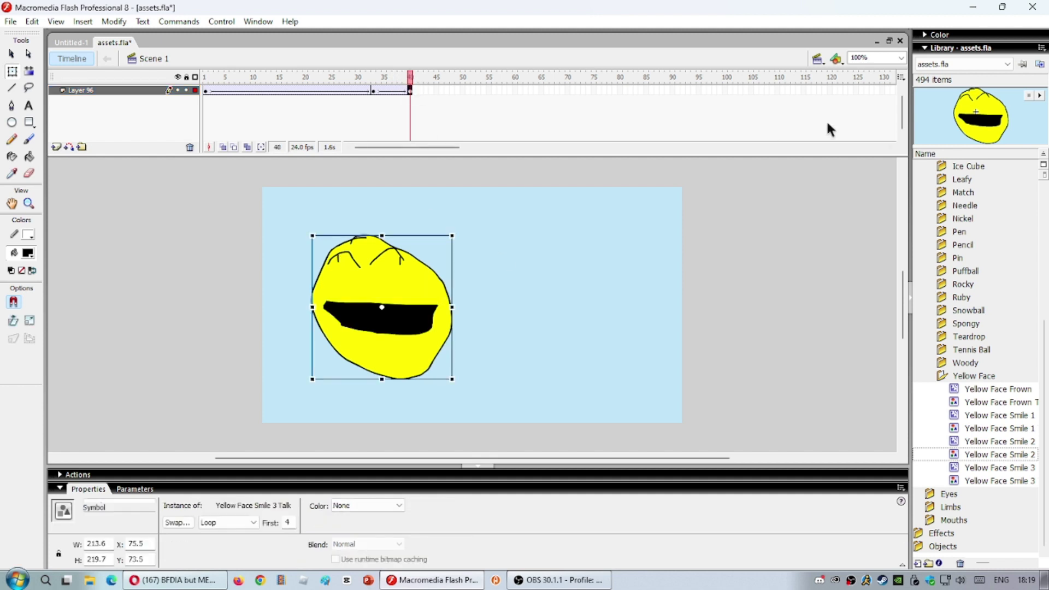
key(Delete)
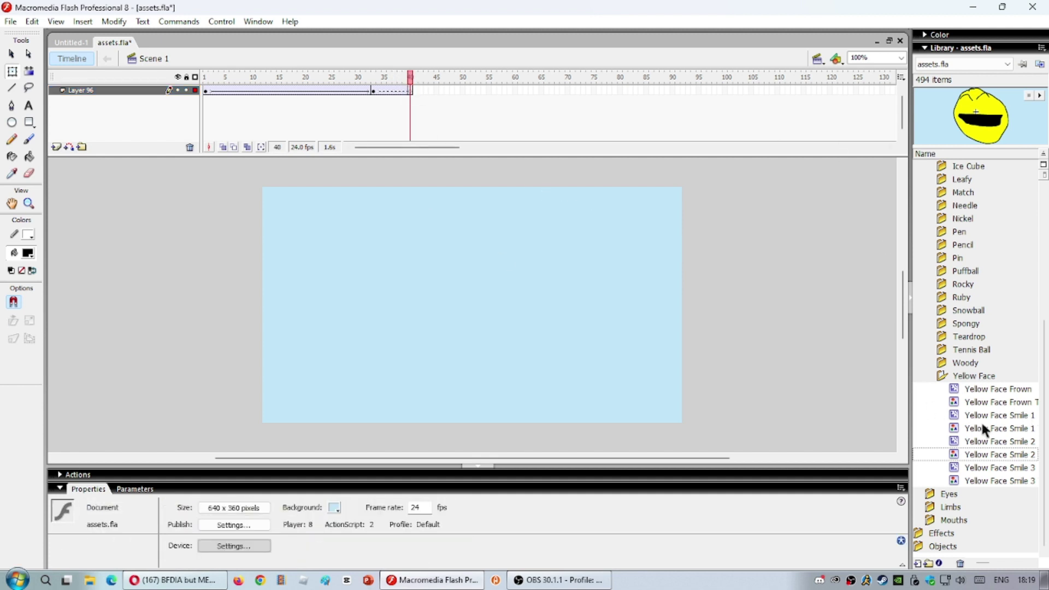
drag(1029, 454, 487, 312)
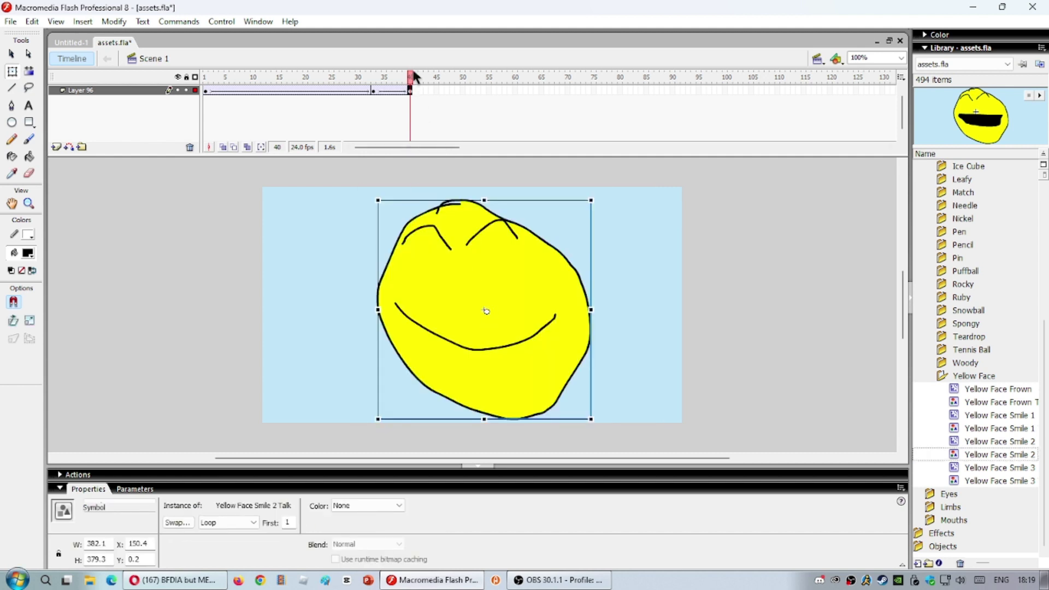
Insert a keyframe at frame 60 on Layer 96
mouse_move(411, 85)
mouse_down()
mouse_move(398, 85)
mouse_move(411, 85)
mouse_up()
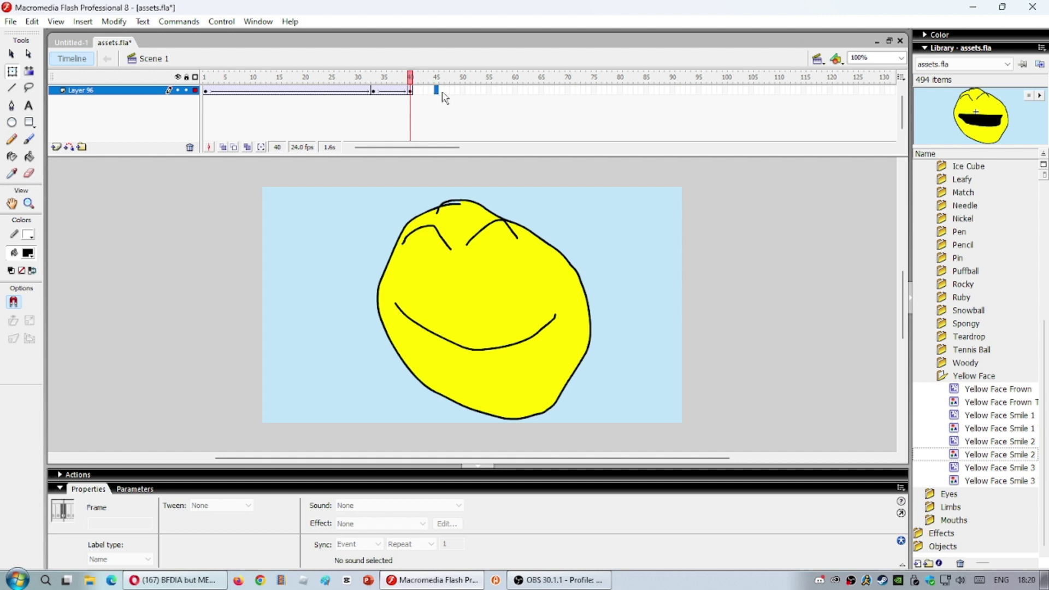
right_click(514, 91)
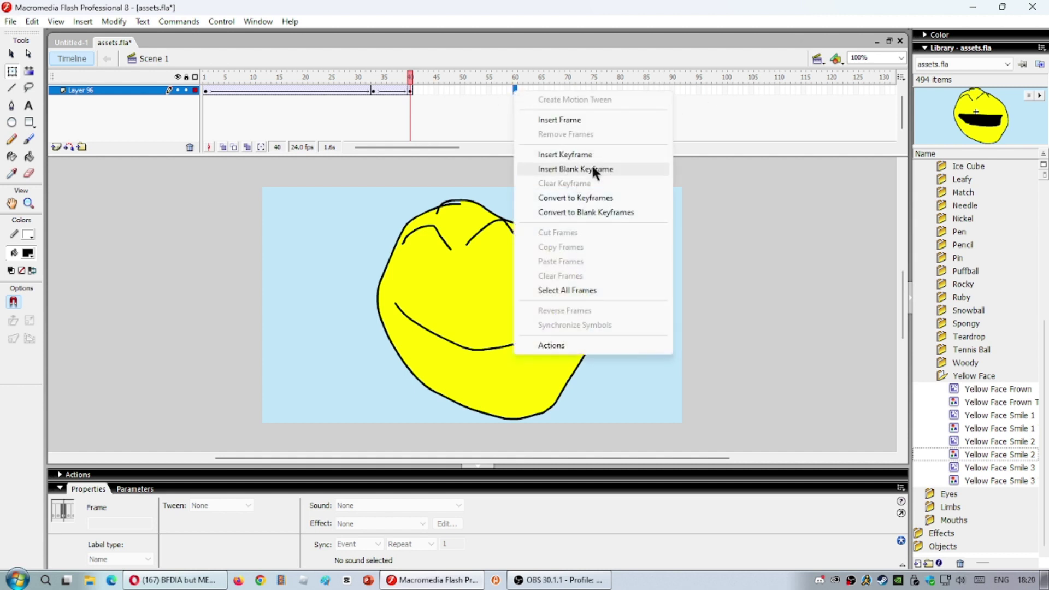
click(593, 162)
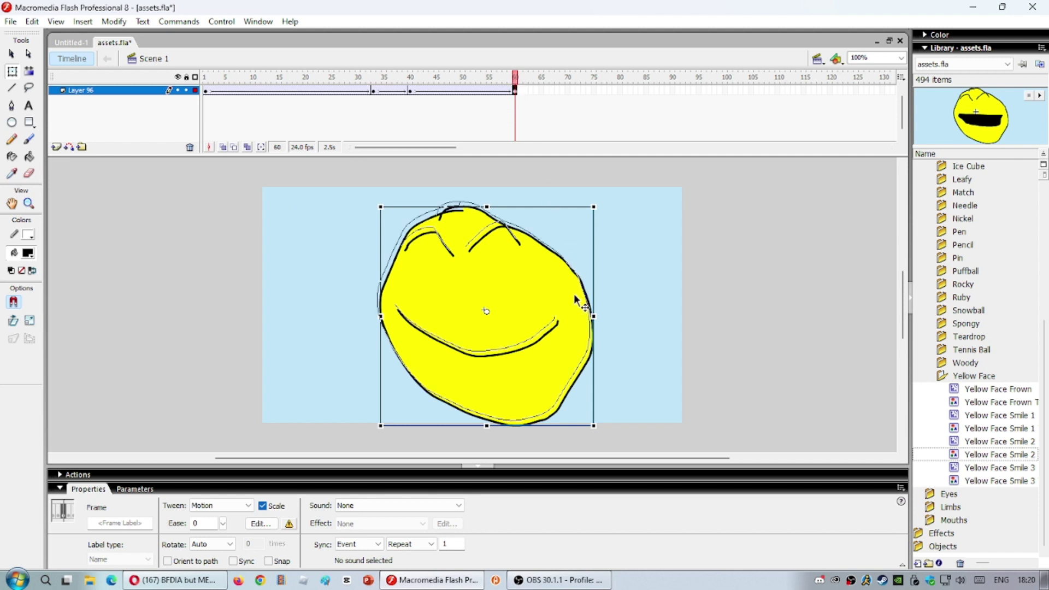
At frame 60, replace the smiling face with the Yellow Face Frown Talk symbol, placed near the stage centre
drag(577, 299, 574, 294)
key(Delete)
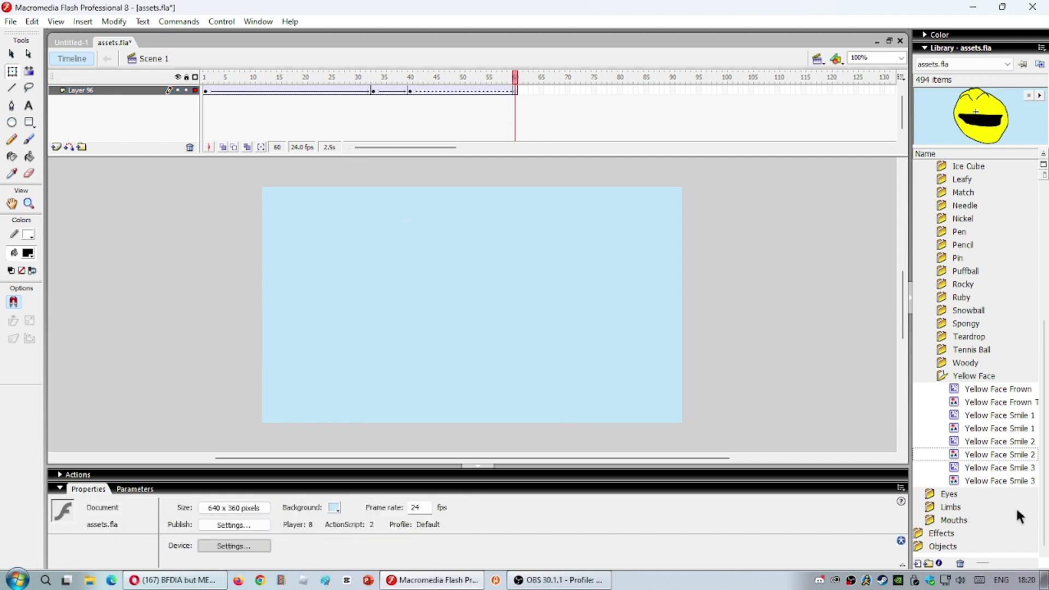
click(1018, 482)
click(1017, 402)
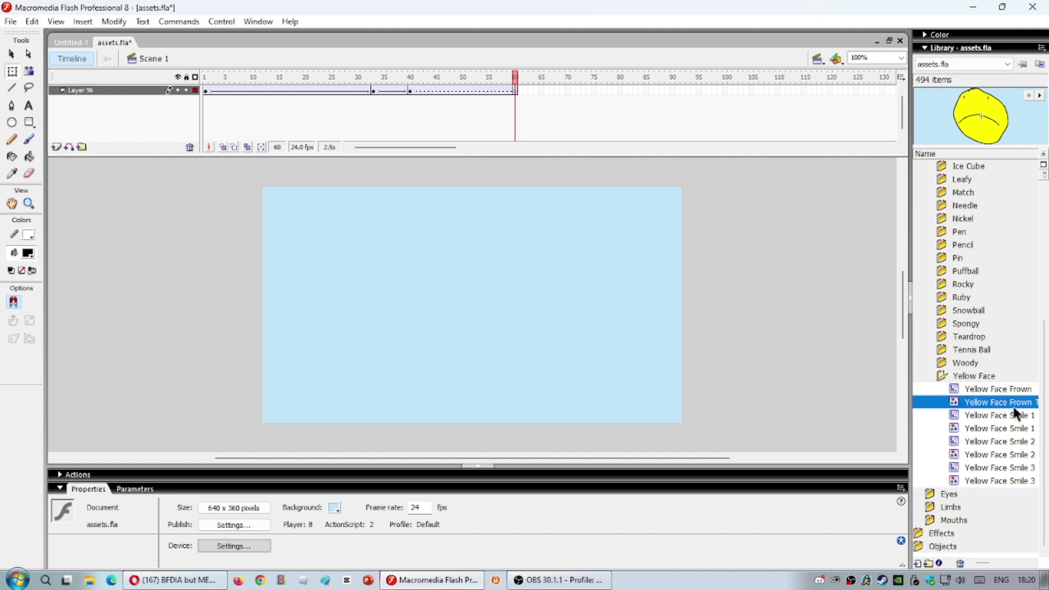
click(1016, 393)
click(1018, 405)
drag(1020, 408, 484, 308)
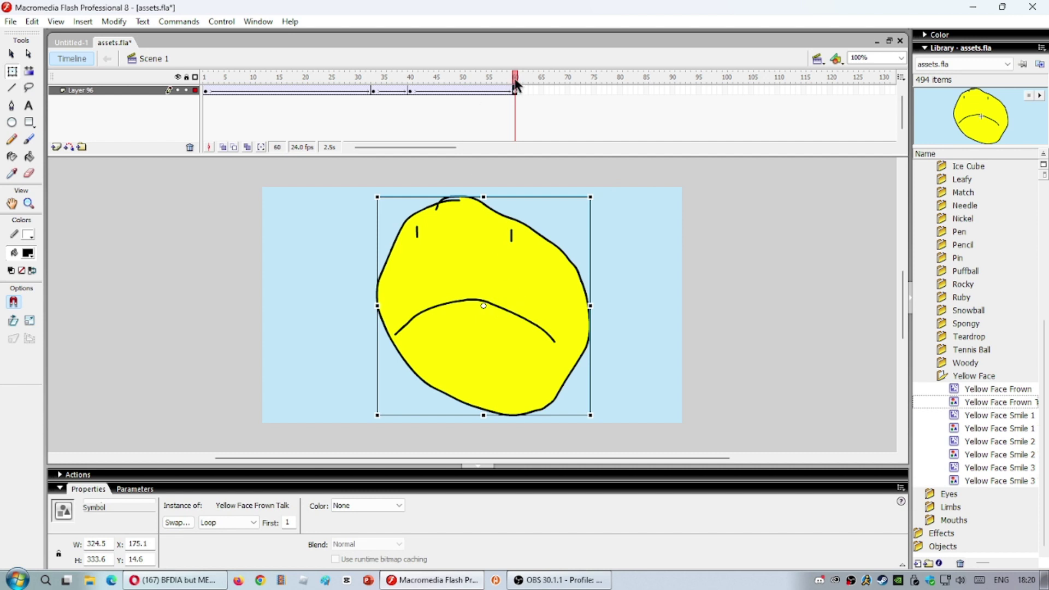
Insert a keyframe at frame 73 on Layer 96
mouse_move(517, 82)
mouse_down()
mouse_move(492, 78)
mouse_move(516, 77)
mouse_up()
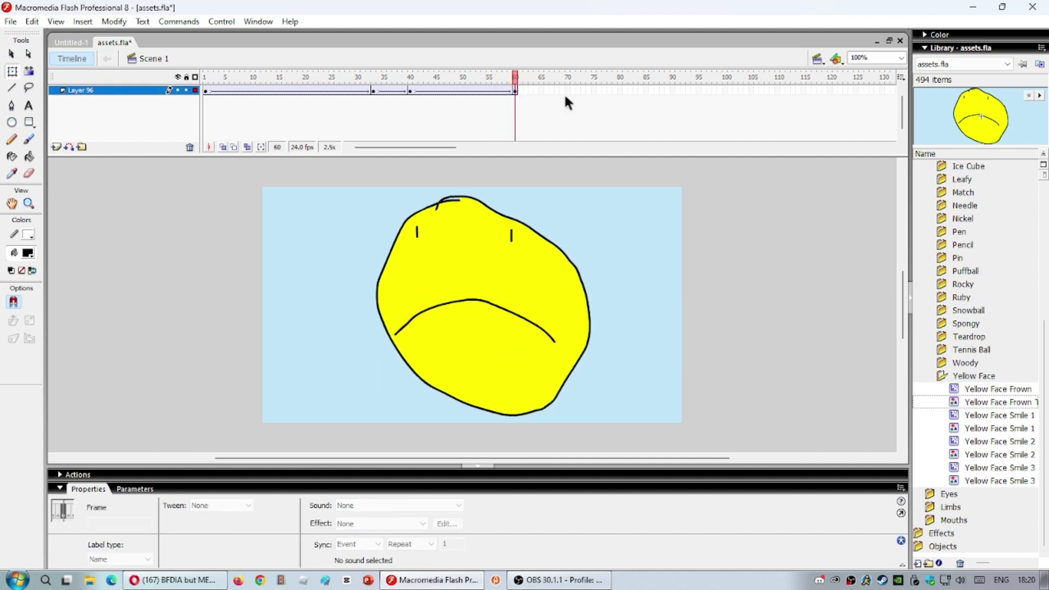
right_click(582, 89)
click(634, 151)
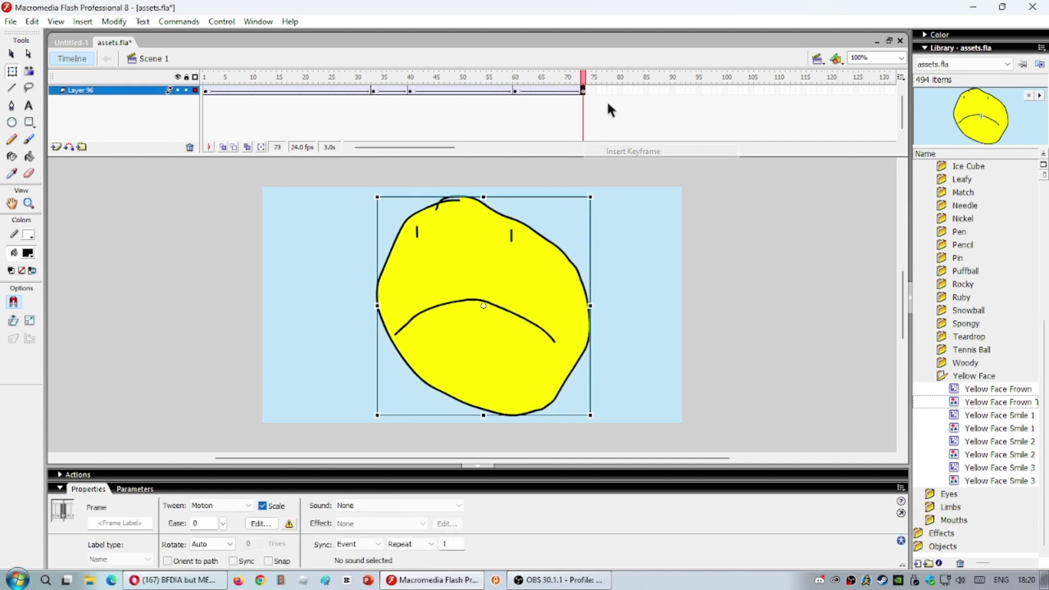
mouse_move(584, 77)
mouse_down()
mouse_move(547, 78)
mouse_move(585, 76)
mouse_up()
Examine the previews of the Yellow Face Smile 1, Smile 2 and Smile 3 symbols in the library
click(1021, 416)
click(1017, 429)
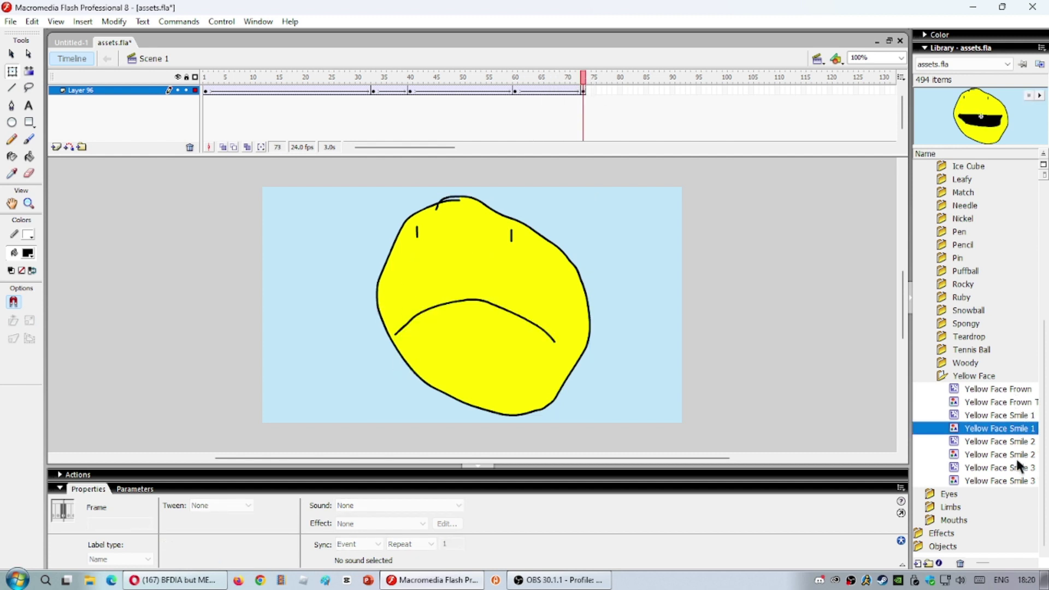
click(1015, 454)
click(1013, 481)
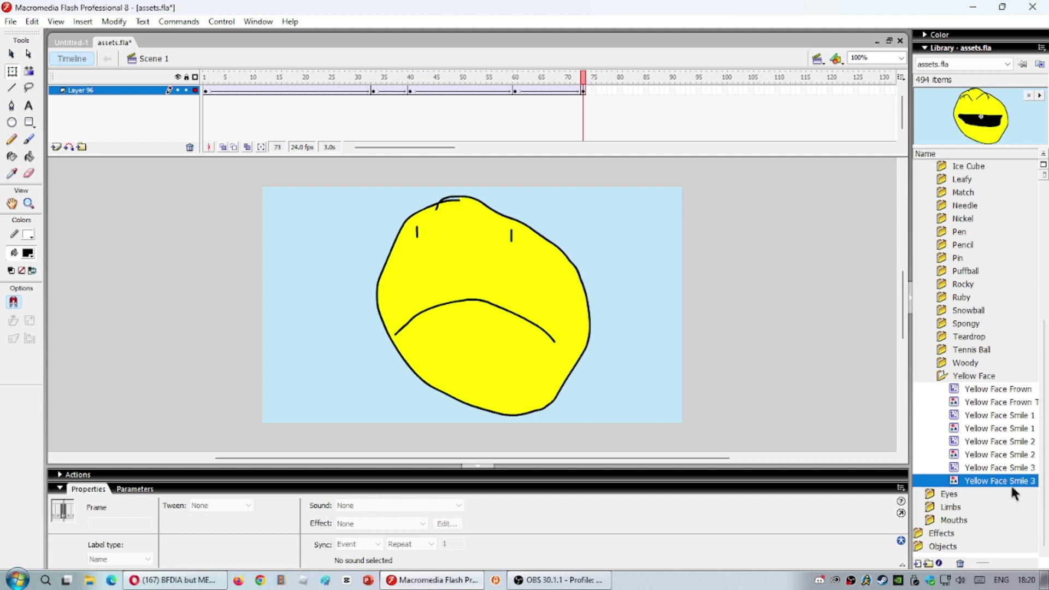
Insert a keyframe at frame 82 on Layer 96
click(32, 21)
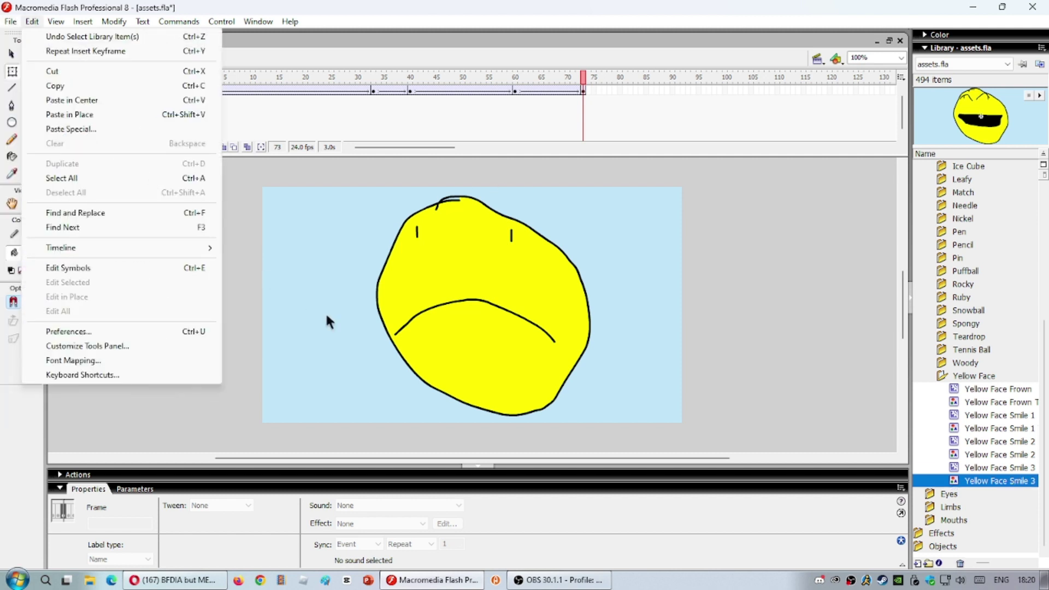
key(ctrl+a)
click(615, 90)
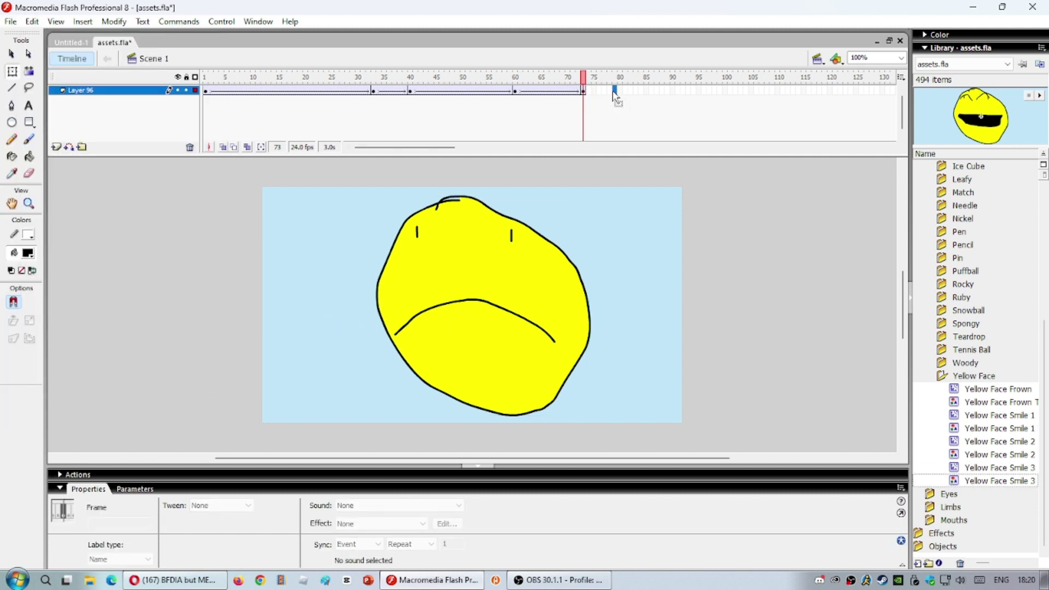
right_click(635, 91)
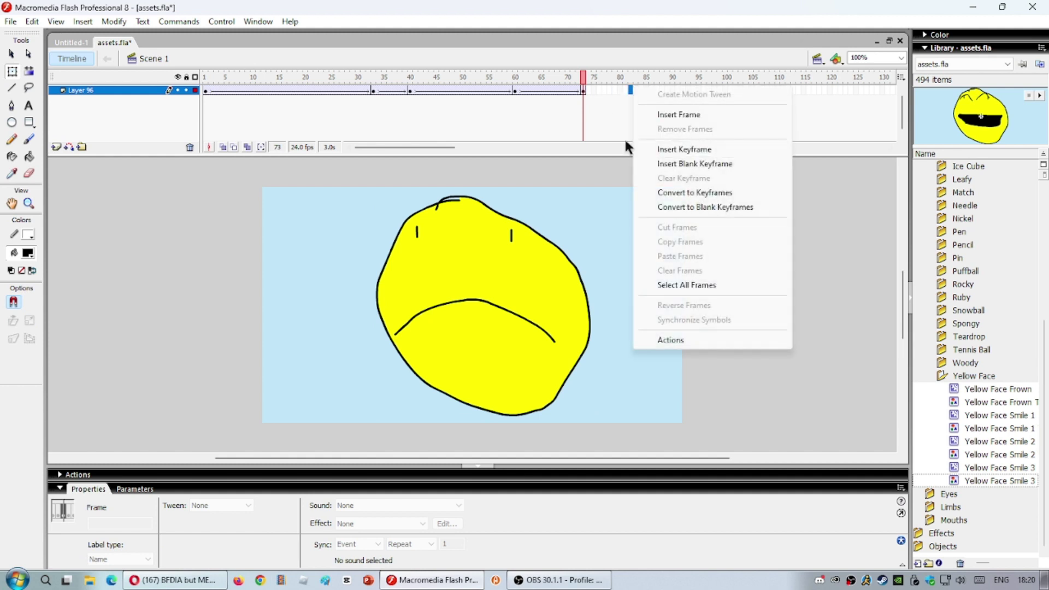
click(731, 149)
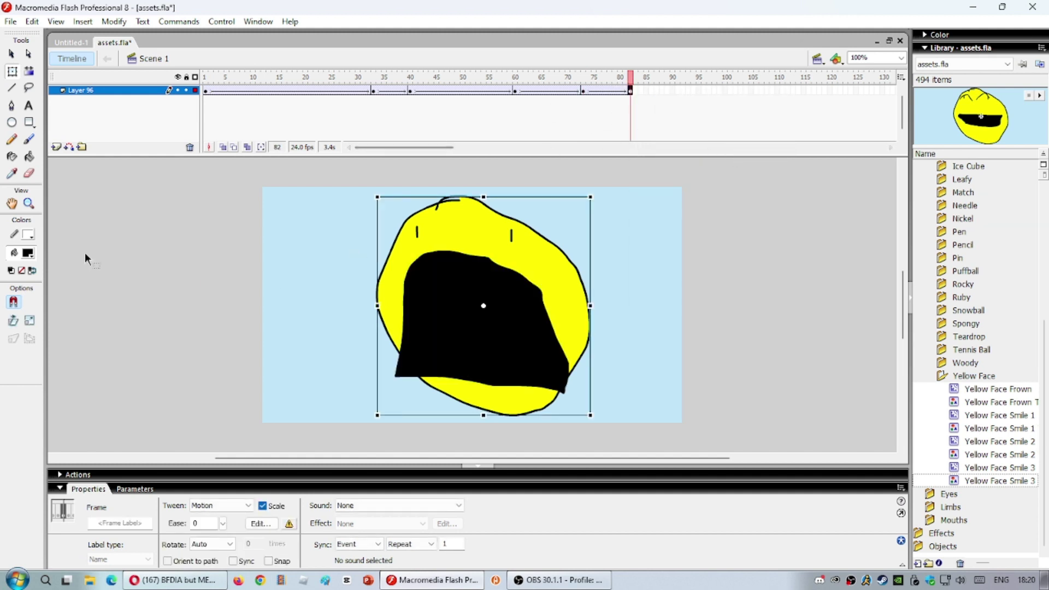
At frame 82, paint black brush strokes forming an arrow pointing at the yellow face and a smiley with two dot eyes beside the stage
click(29, 139)
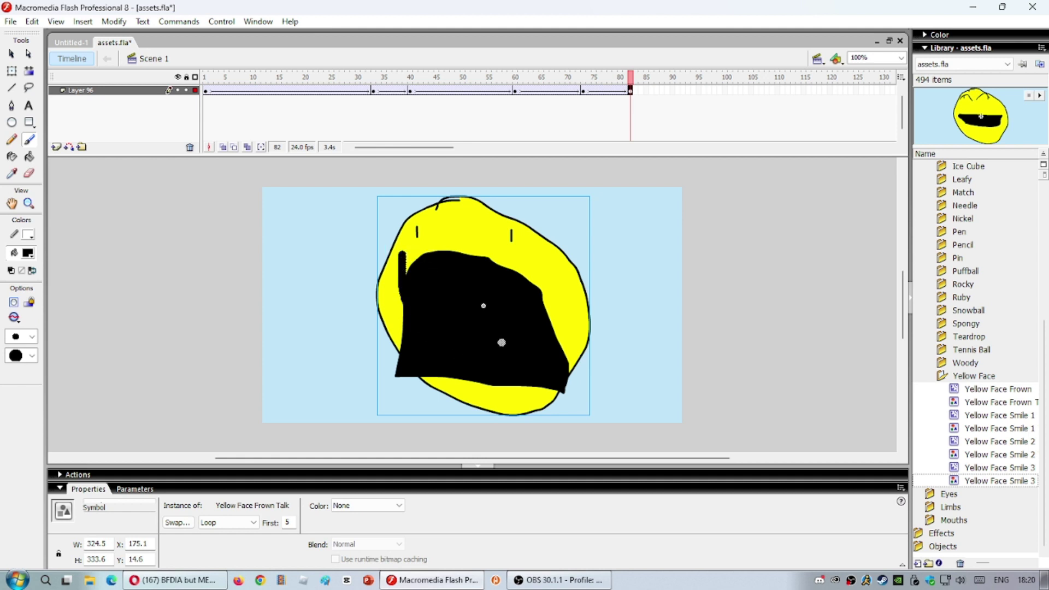
click(578, 268)
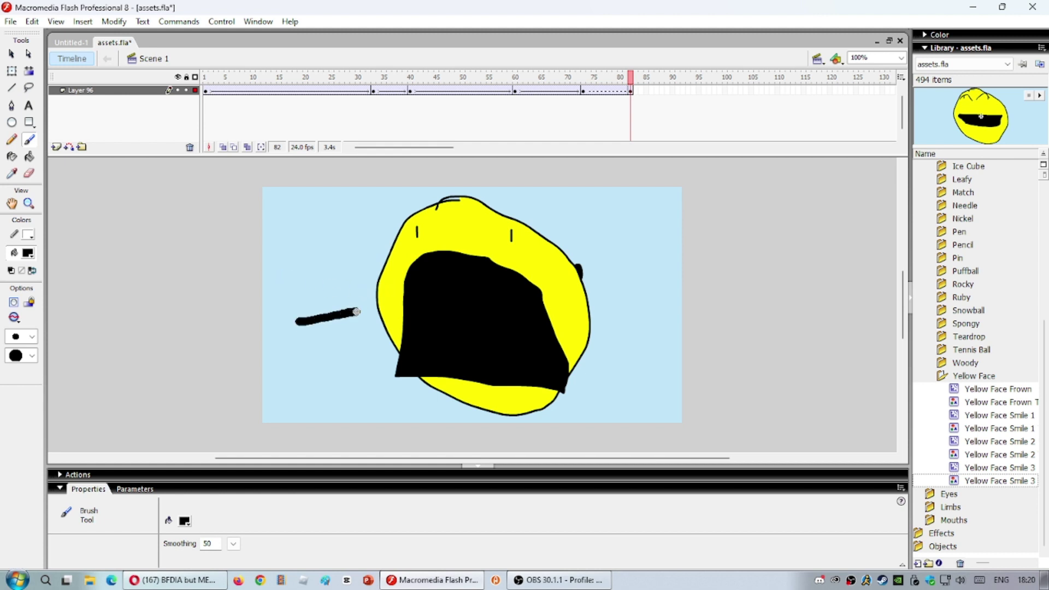
mouse_move(340, 290)
mouse_down()
mouse_move(361, 309)
mouse_move(354, 350)
mouse_up()
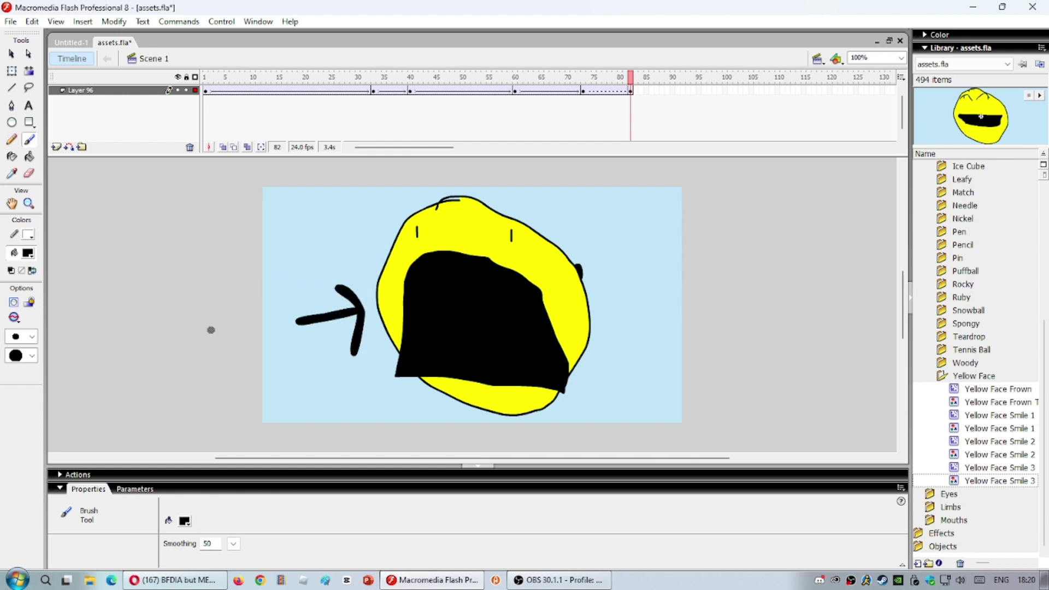
drag(118, 326, 300, 349)
Preview the animation as a published Flash movie, and close the preview after watching it
click(12, 22)
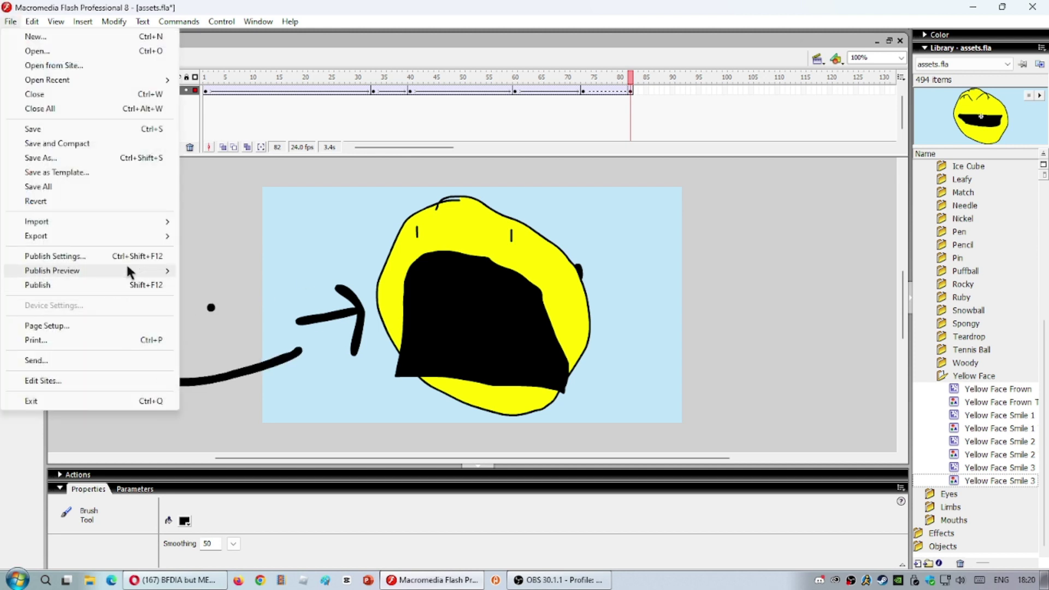
mouse_move(125, 267)
click(248, 283)
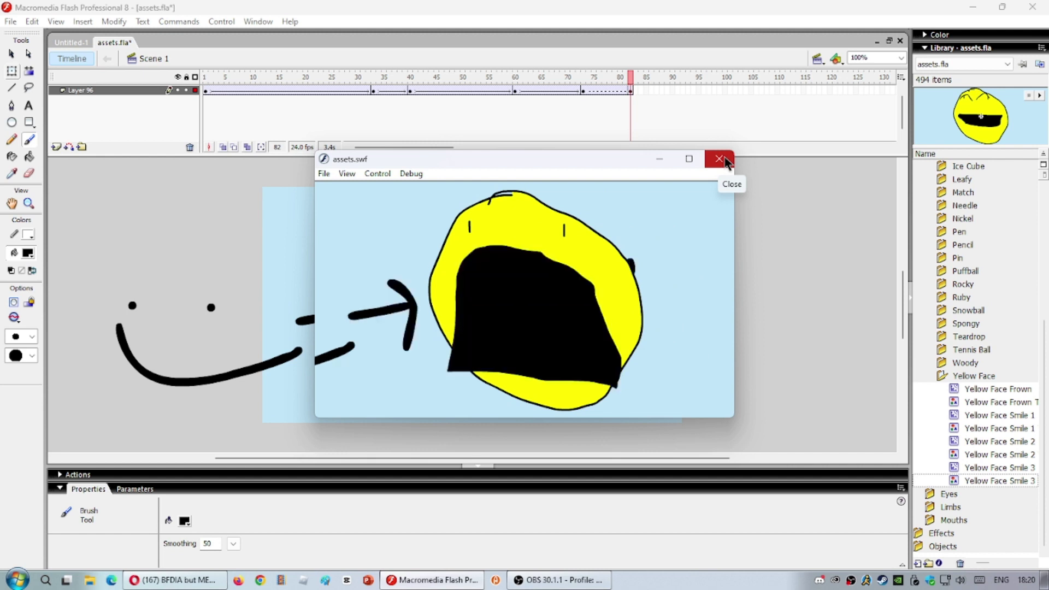
click(719, 159)
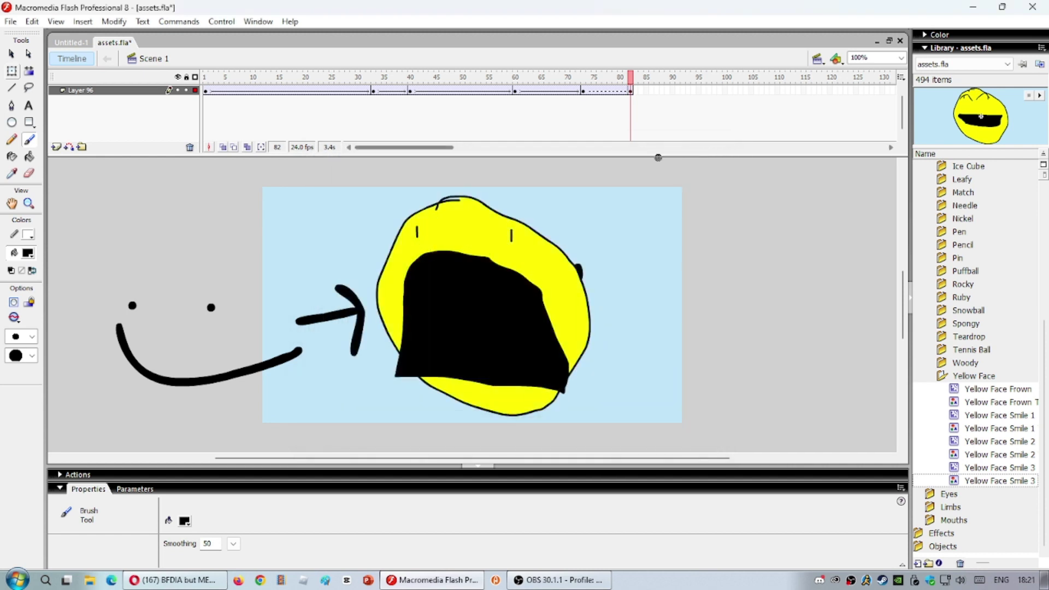
Insert a keyframe at frame 96 on Layer 96
click(704, 90)
right_click(705, 91)
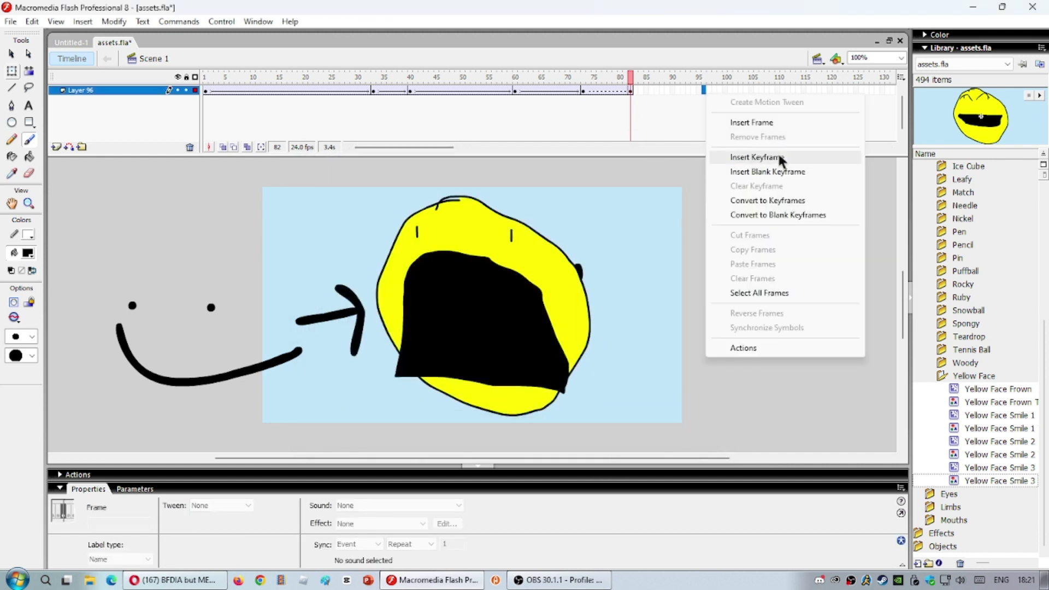
click(778, 153)
Play the animation extended to frame 96 in a Flash publish preview and close the preview
click(11, 21)
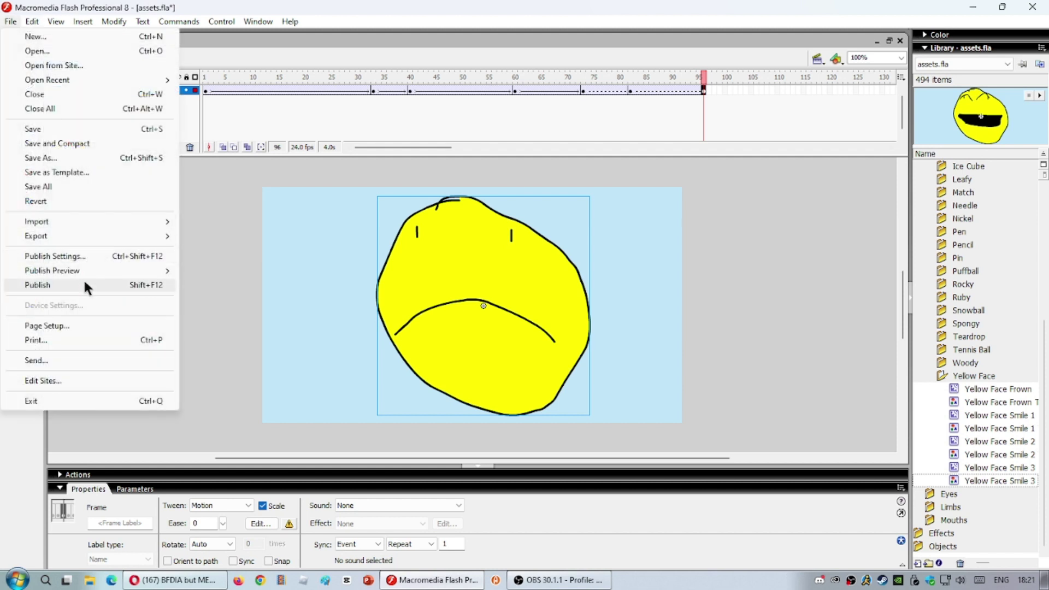
mouse_move(90, 276)
click(212, 285)
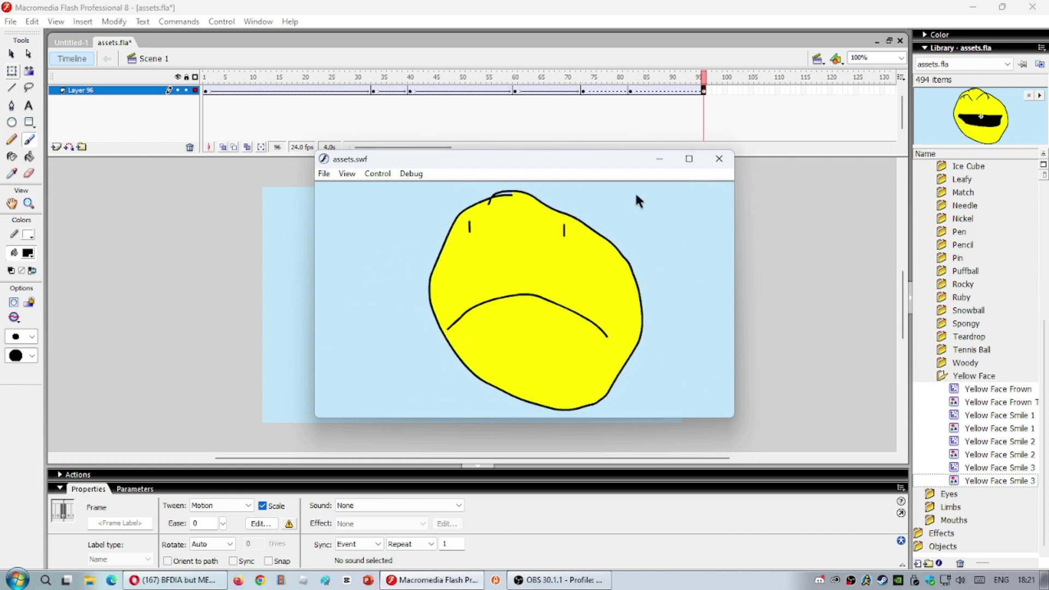
click(719, 159)
Quit the program without saving the changes to assets.fla
click(1031, 8)
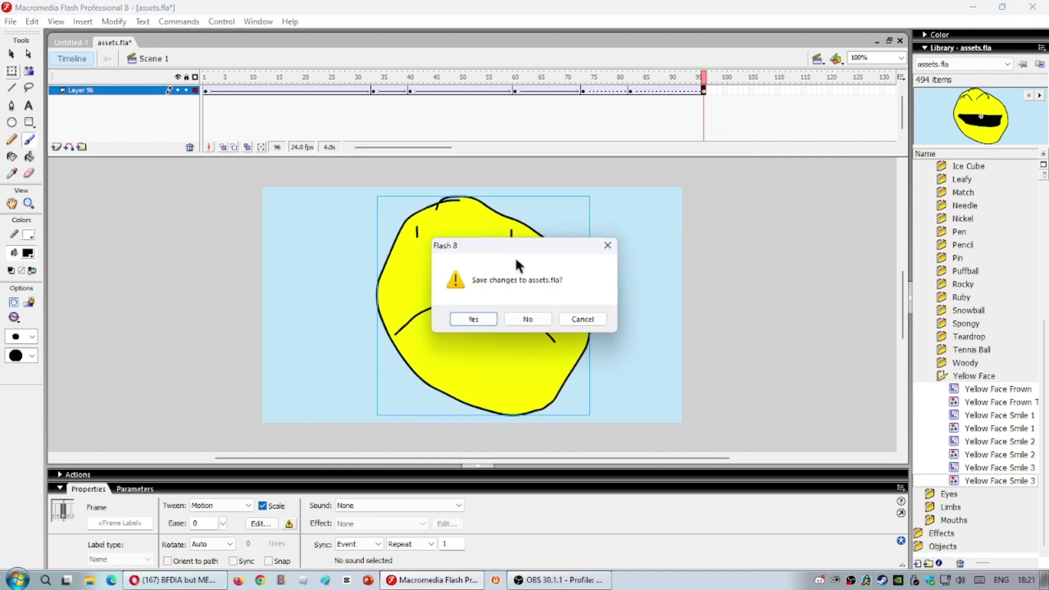
click(525, 320)
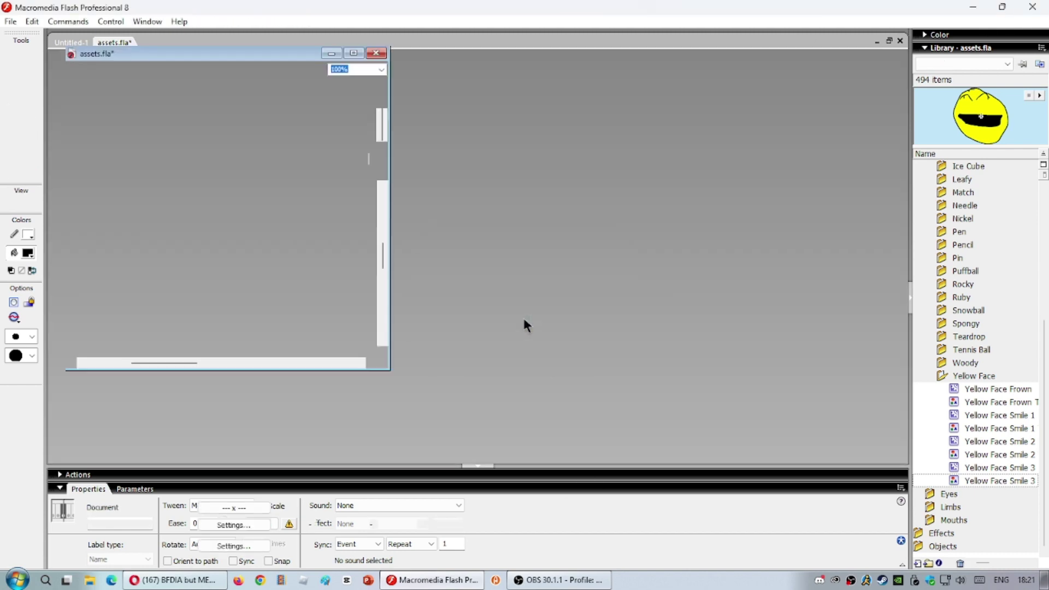